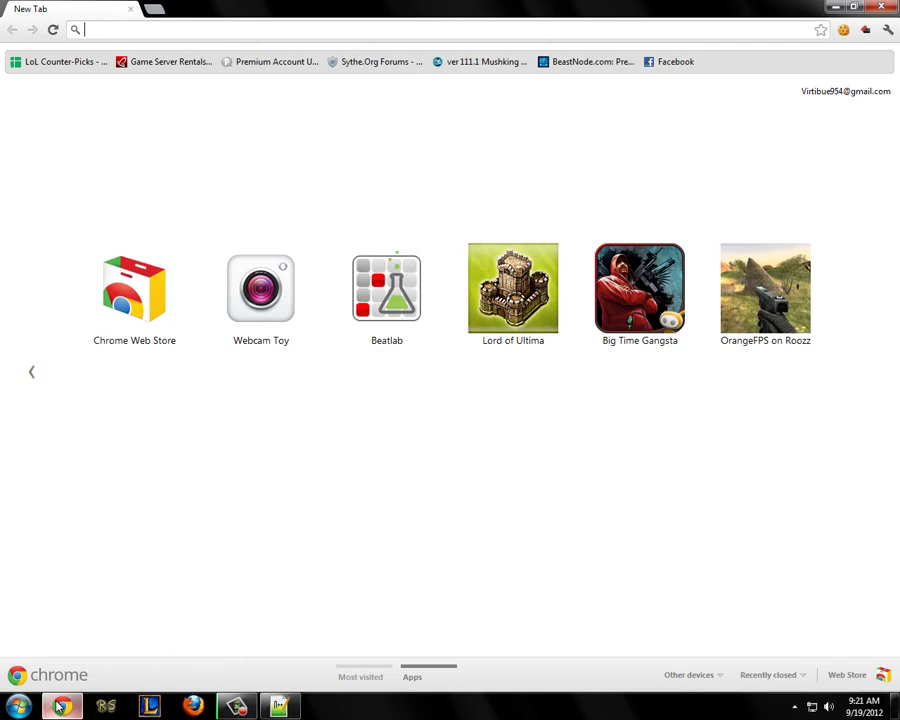
- Open srcds.com's Windows server tutorial and download hldsupdatetool.exe from the Valve webserver
{"action": "type", "text": "srcds.x"}
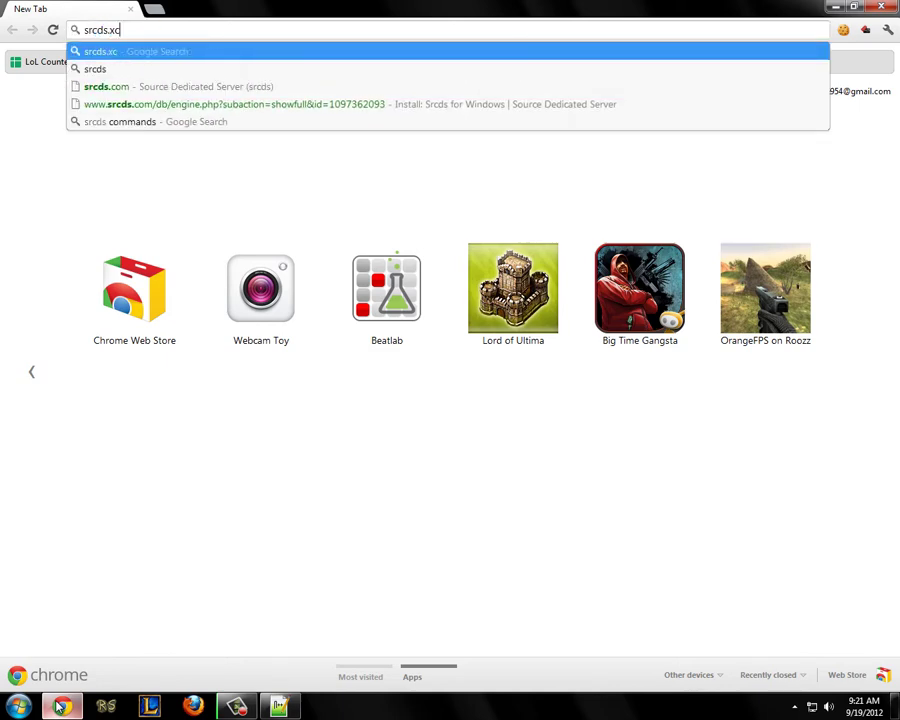
{"action": "key", "text": "BackSpace"}
{"action": "type", "text": "com"}
{"action": "key", "text": "Return"}
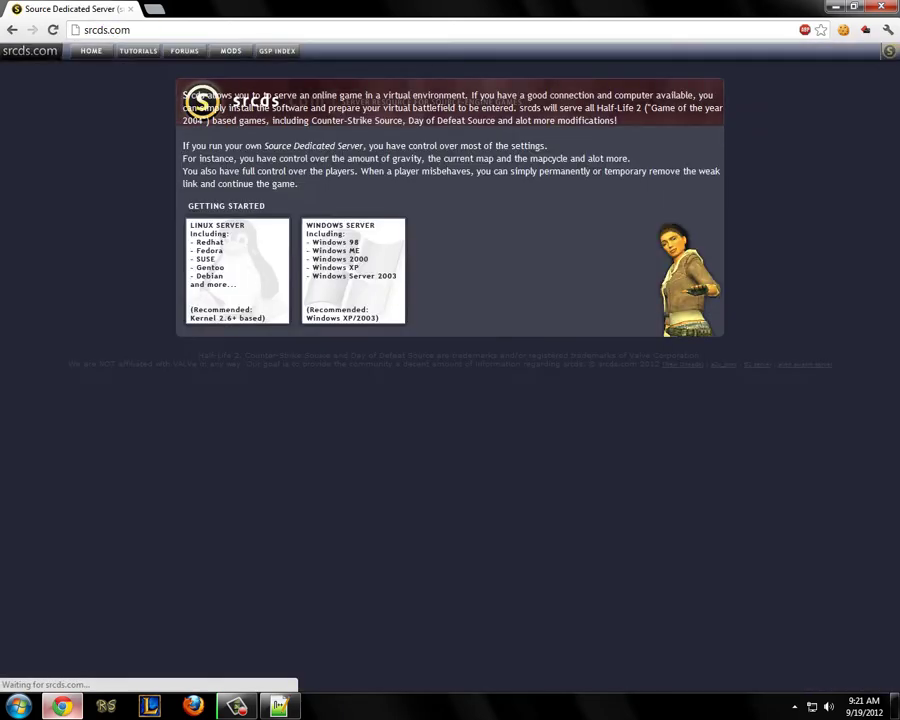
{"action": "left_click", "coordinate": [330, 280]}
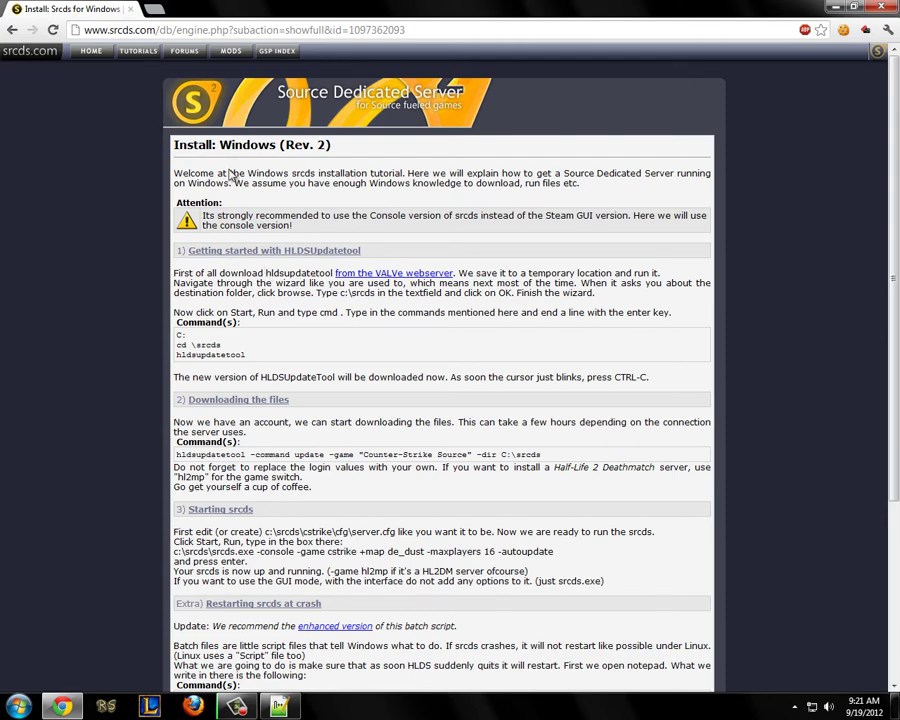
{"action": "left_click_drag", "start_coordinate": [215, 147], "coordinate": [310, 145]}
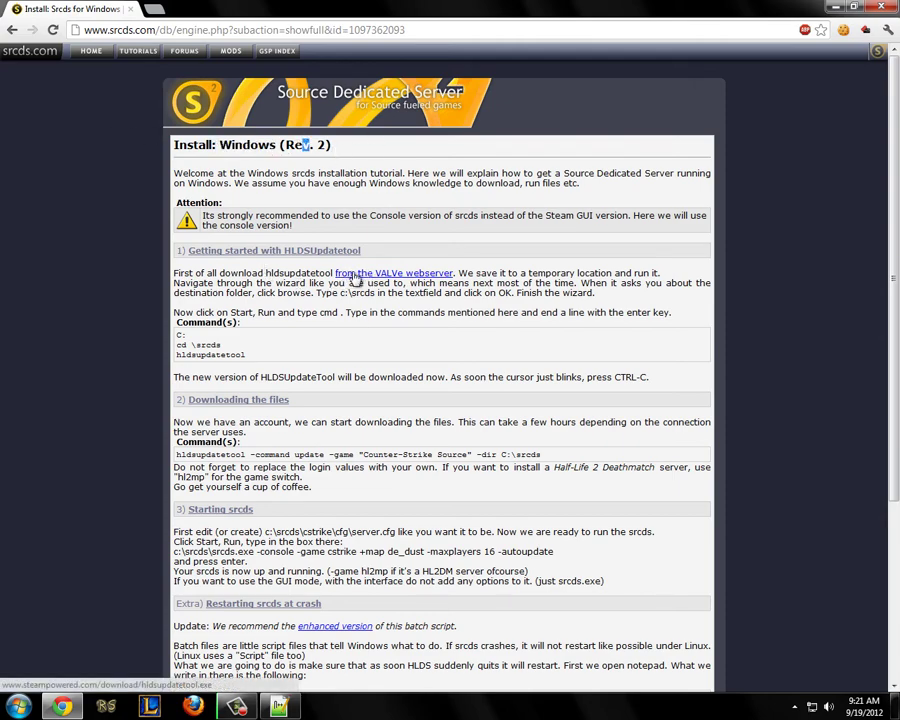
{"action": "left_click", "coordinate": [428, 281]}
{"action": "key", "text": "alt+F4"}
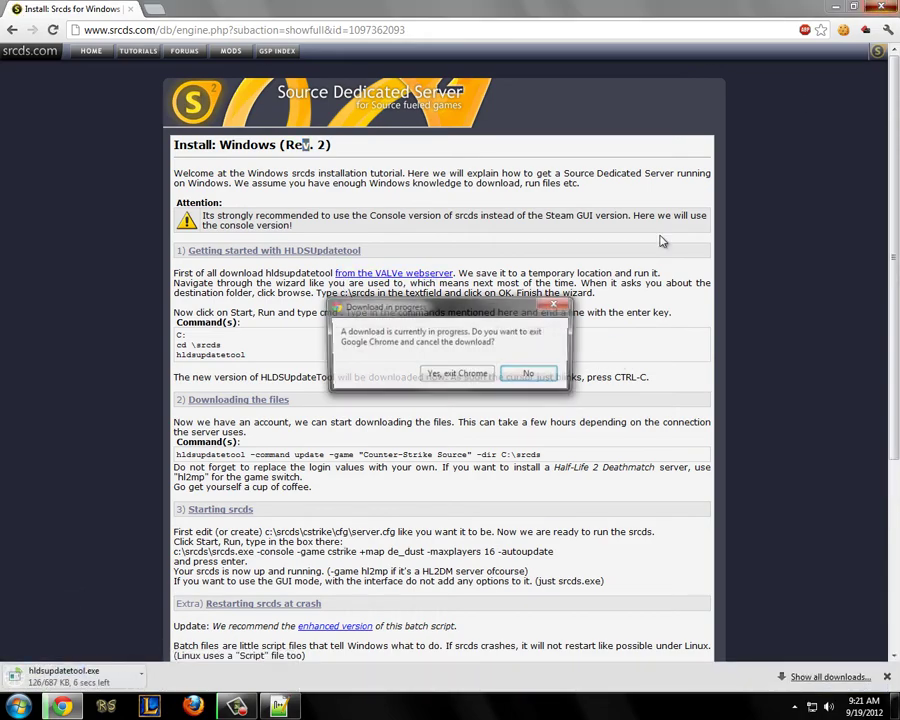
- Confirm quitting Chrome and select the downloaded hldsupdatetool installer on the desktop
{"action": "left_click", "coordinate": [458, 376]}
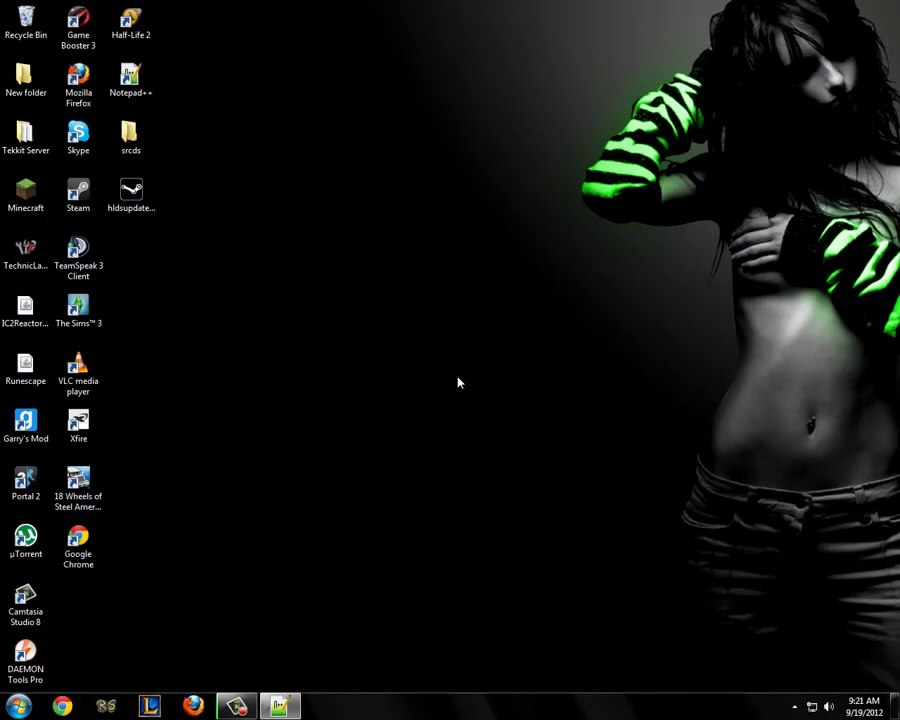
{"action": "left_click", "coordinate": [139, 191]}
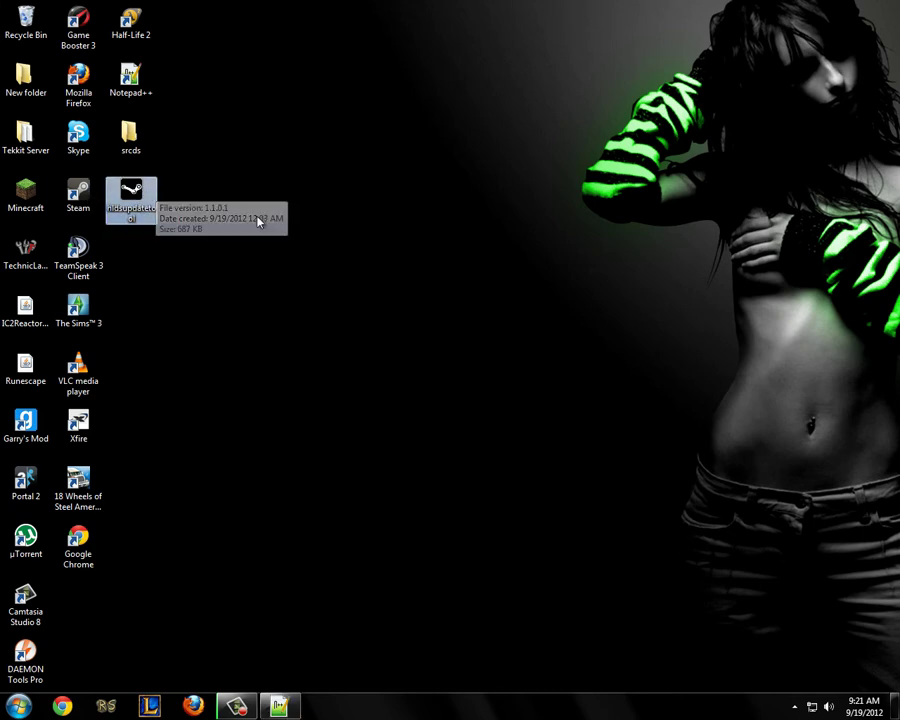
{"action": "left_click", "coordinate": [138, 143]}
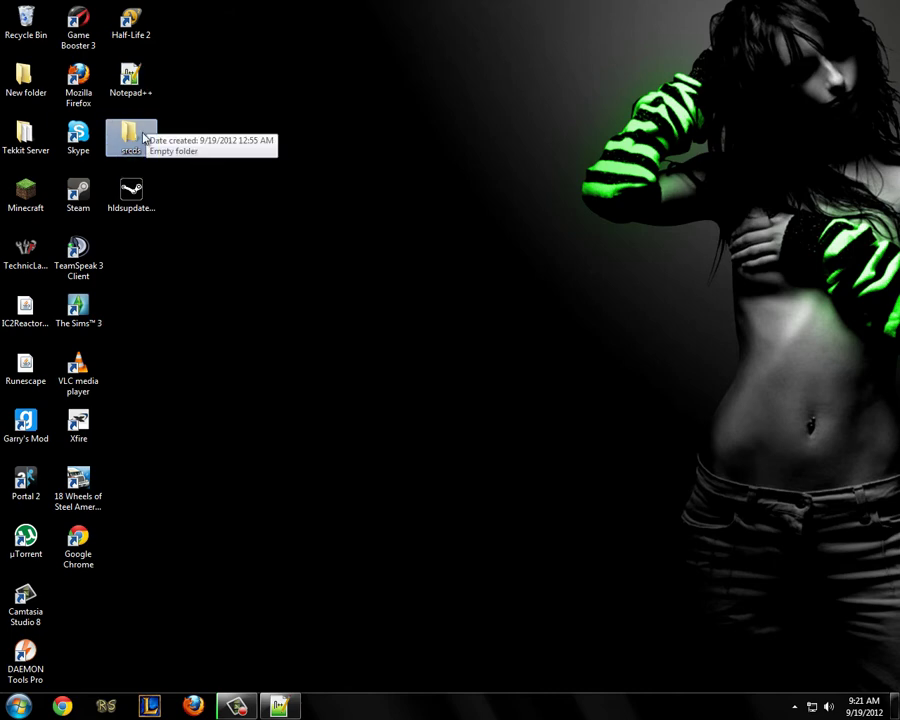
{"action": "left_click", "coordinate": [137, 190]}
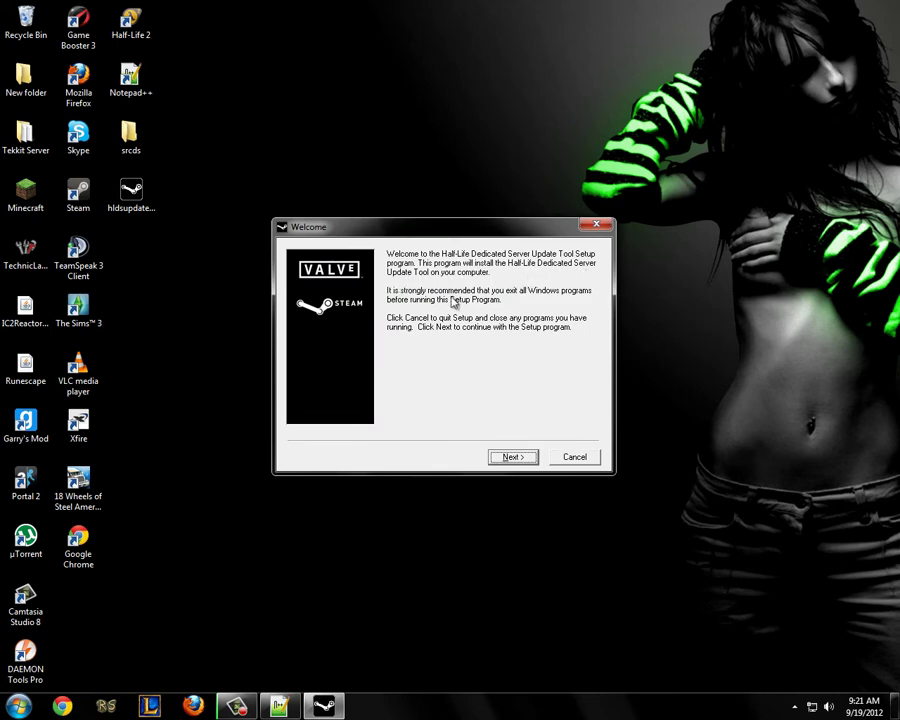
- Accept the Steam Subscriber Agreement and set the install folder to the desktop srcds folder
{"action": "left_click", "coordinate": [510, 457]}
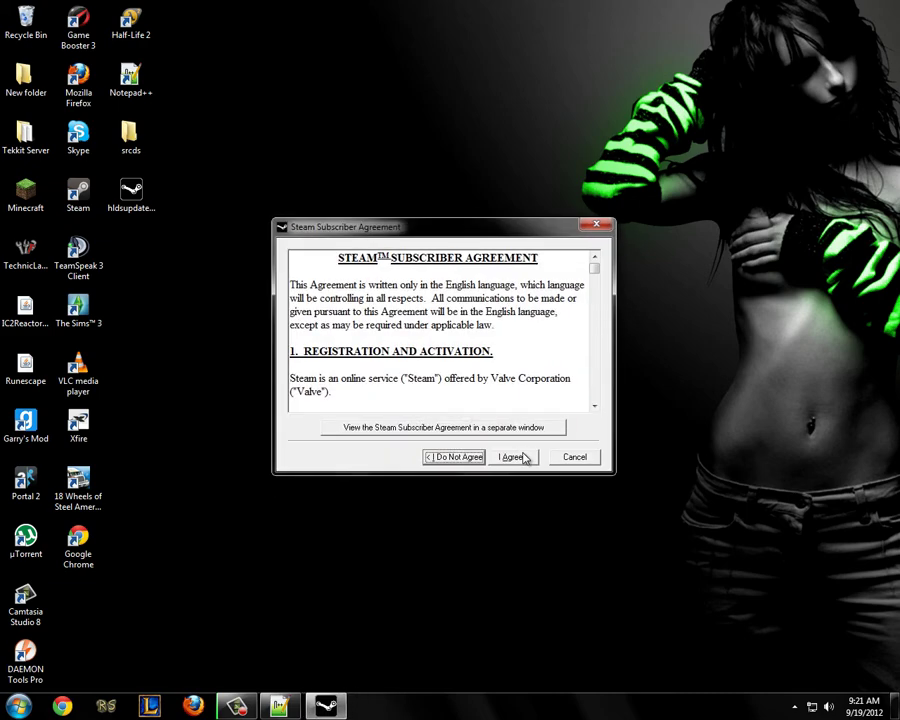
{"action": "left_click", "coordinate": [512, 457]}
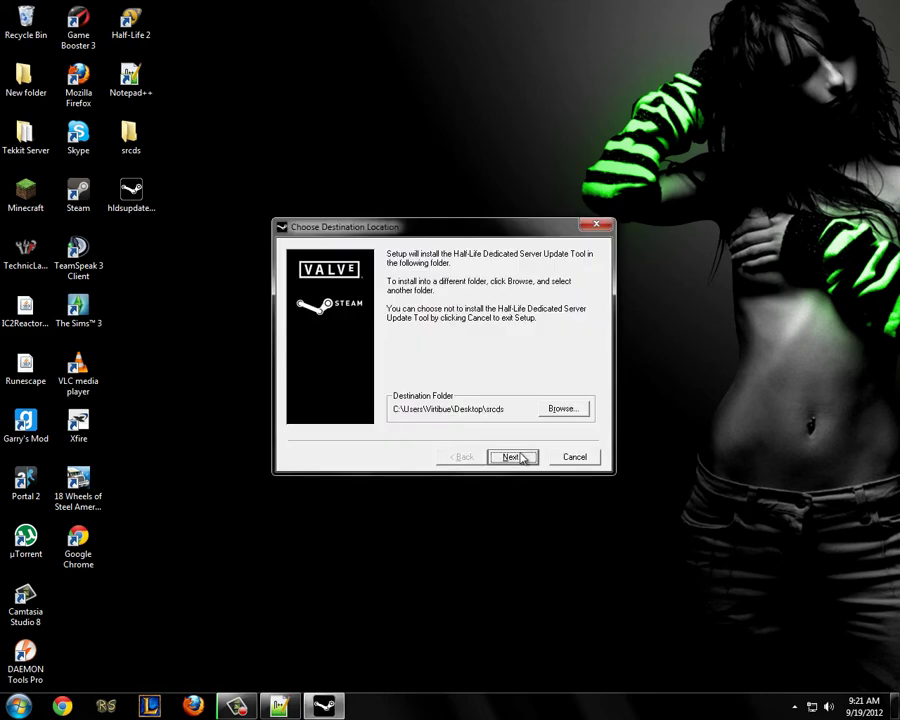
{"action": "left_click", "coordinate": [577, 408]}
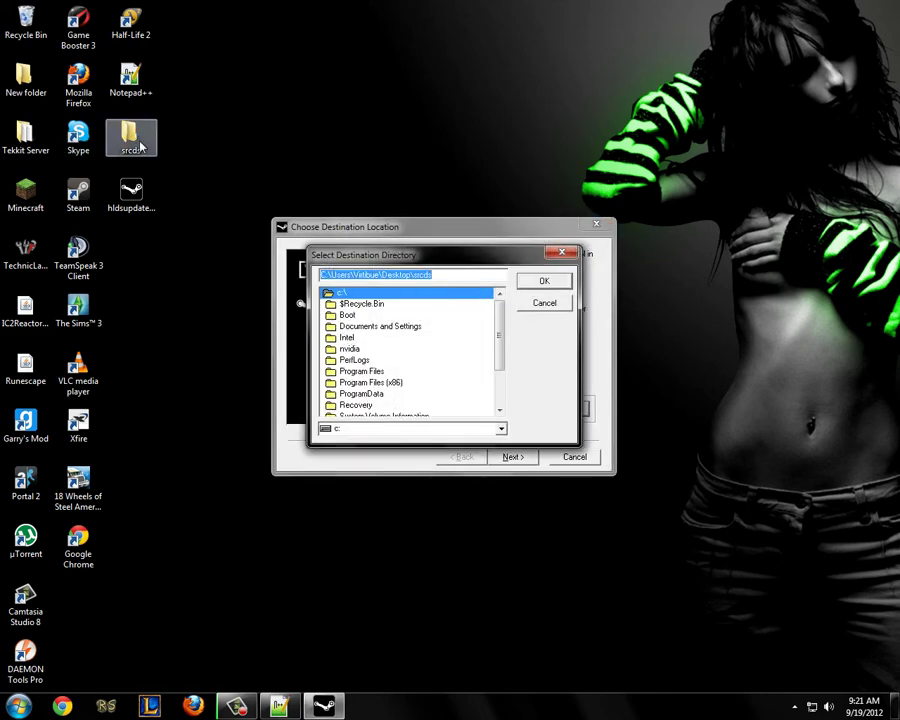
{"action": "left_click", "coordinate": [541, 283]}
{"action": "left_click", "coordinate": [413, 375]}
- Run the installation through to Installation Complete with the ReadMe option unticked
{"action": "left_click", "coordinate": [514, 457]}
{"action": "left_click", "coordinate": [526, 461]}
{"action": "left_click", "coordinate": [512, 456]}
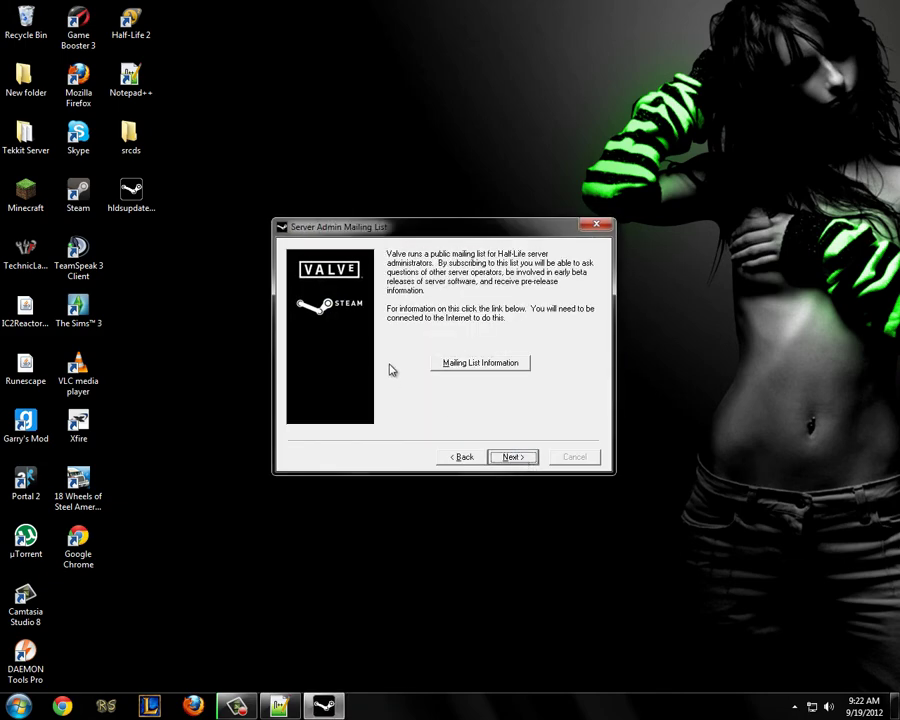
{"action": "left_click", "coordinate": [505, 457]}
{"action": "left_click", "coordinate": [434, 366]}
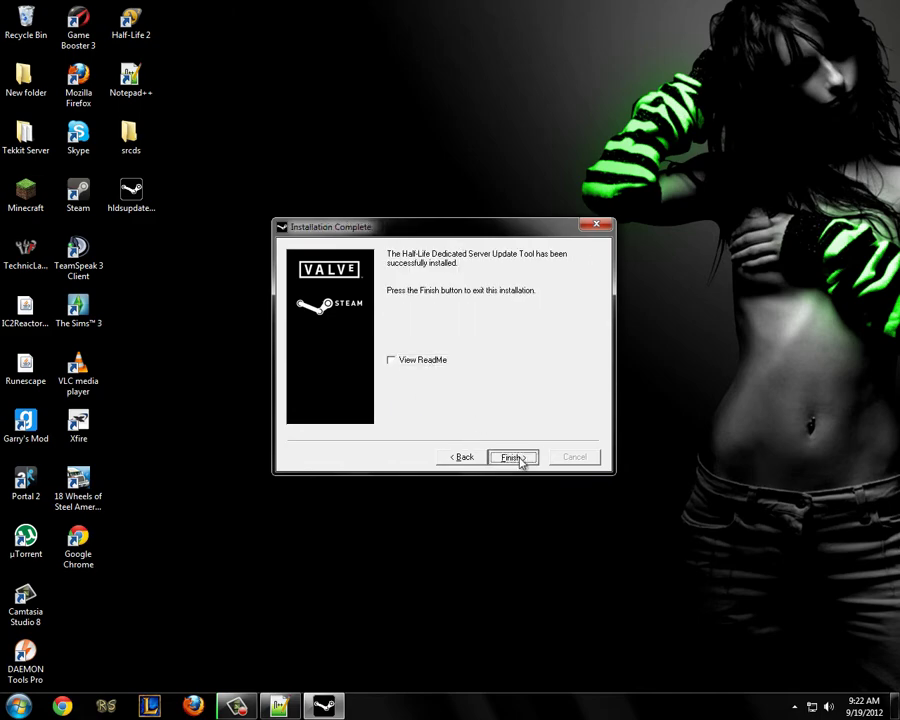
- Create a shortcut to HldsUpdateTool in the srcds folder and open its Properties
{"action": "left_click", "coordinate": [522, 460]}
{"action": "double_click", "coordinate": [131, 135]}
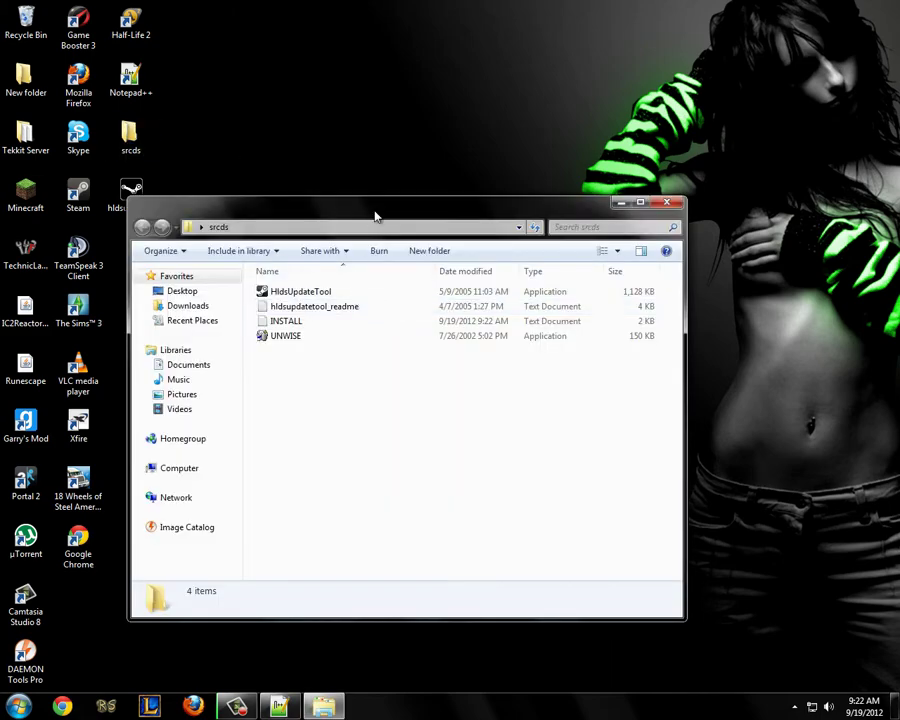
{"action": "left_click_drag", "start_coordinate": [374, 217], "coordinate": [476, 70]}
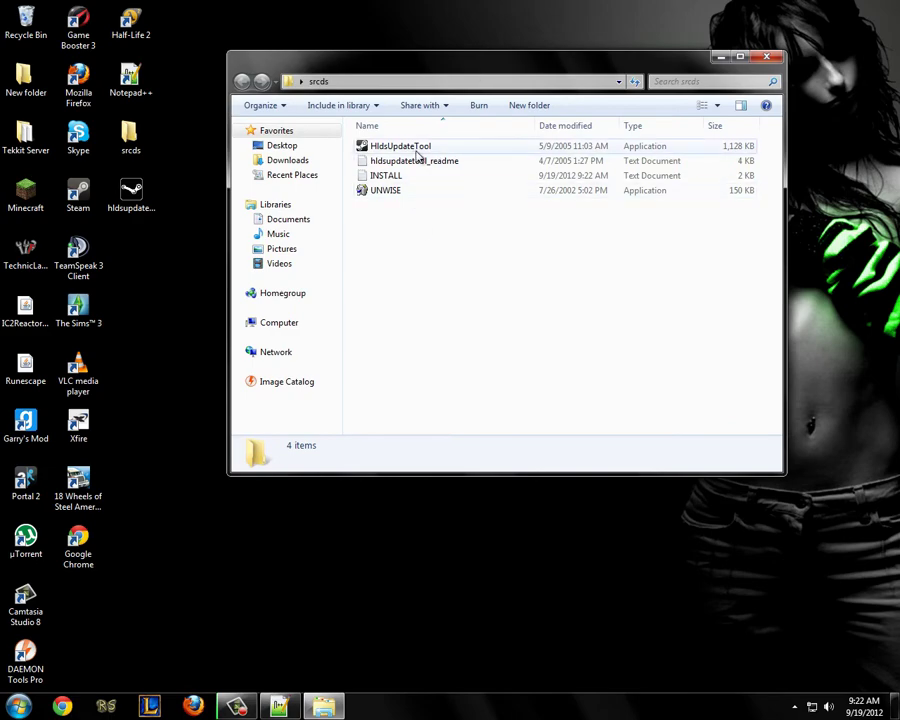
{"action": "right_click", "coordinate": [401, 149]}
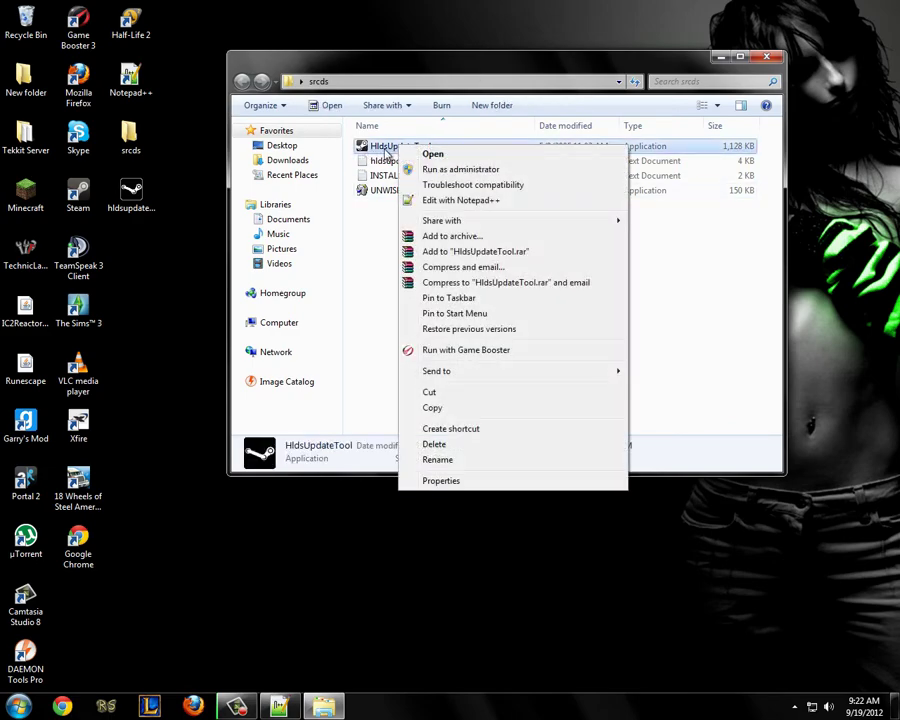
{"action": "left_click", "coordinate": [464, 429]}
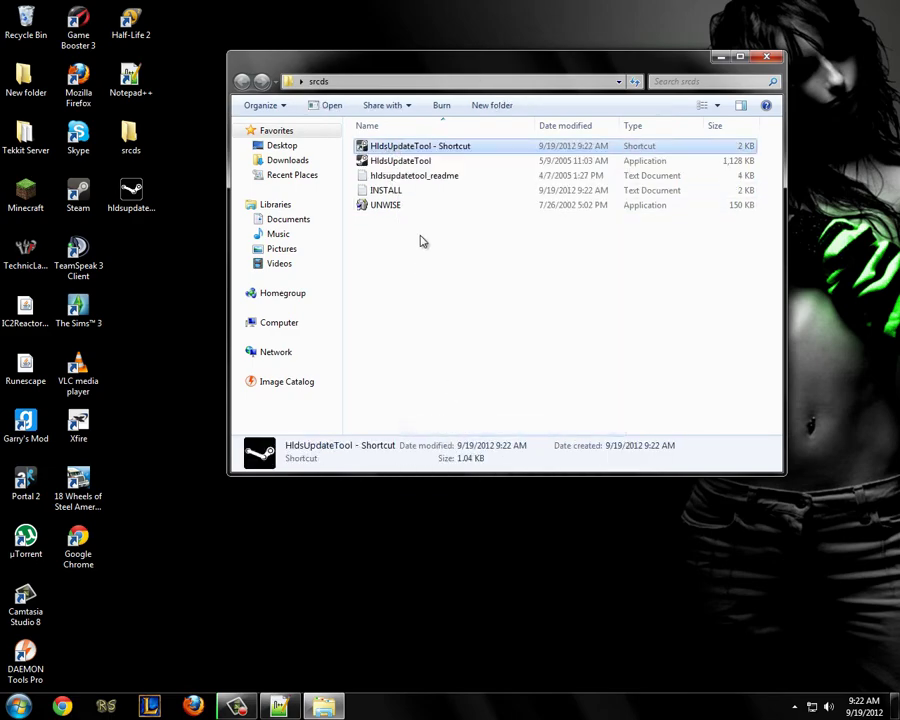
{"action": "right_click", "coordinate": [448, 147]}
{"action": "left_click", "coordinate": [512, 477]}
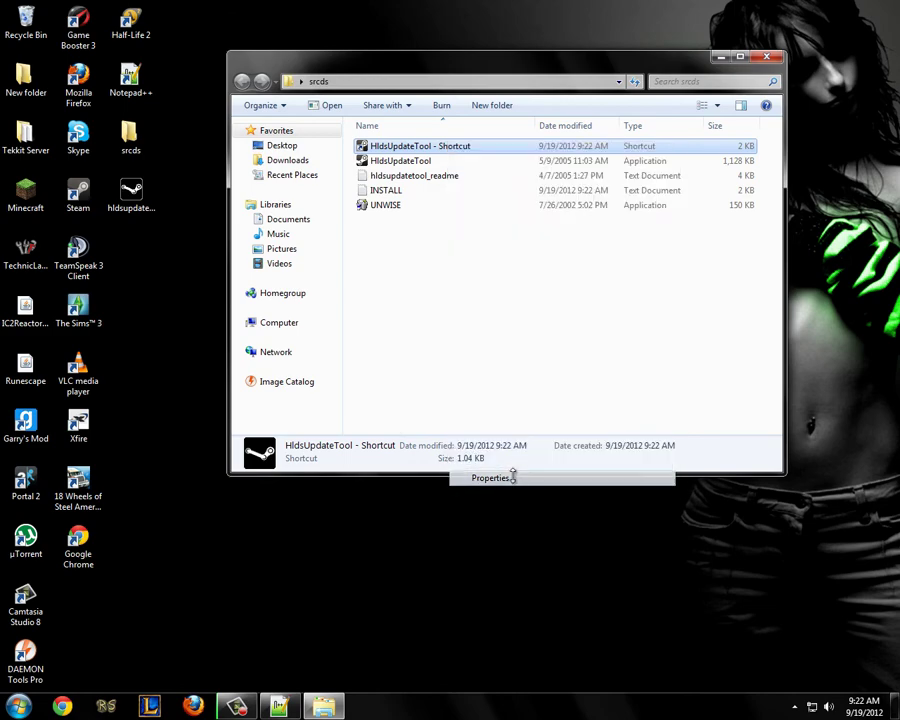
- Append the update command from the Gmod13_Commands notes to the shortcut's Target
{"action": "left_click_drag", "start_coordinate": [607, 154], "coordinate": [404, 129]}
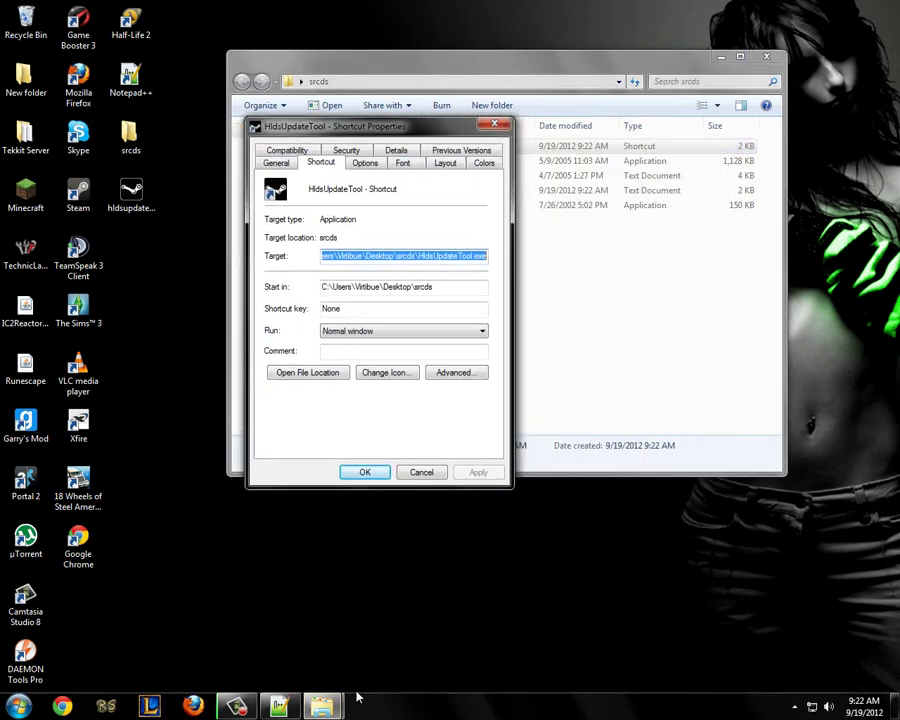
{"action": "left_click", "coordinate": [279, 707]}
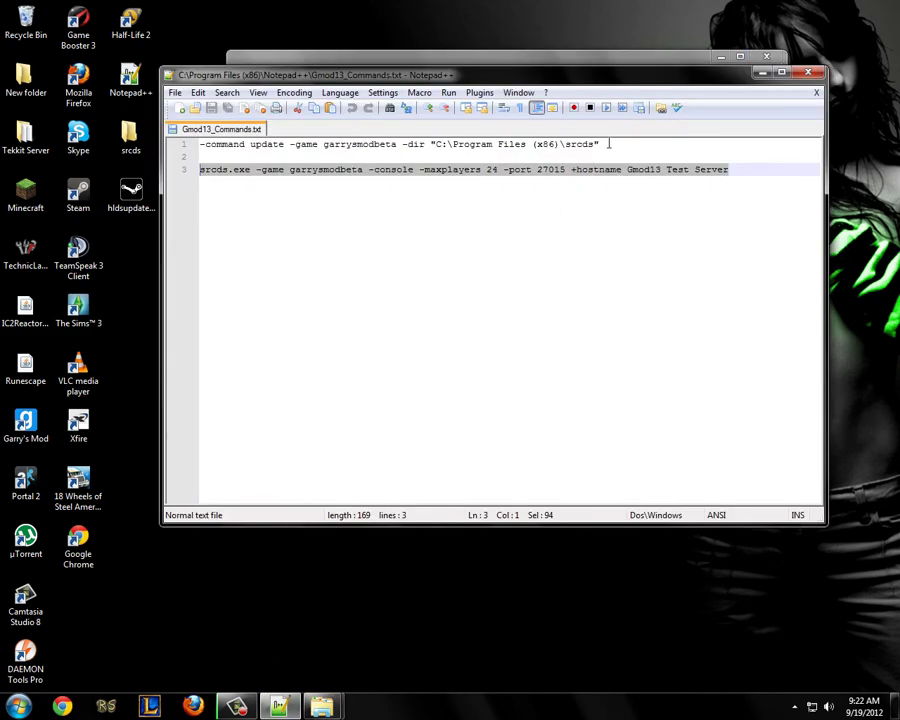
{"action": "left_click_drag", "start_coordinate": [608, 143], "coordinate": [207, 143]}
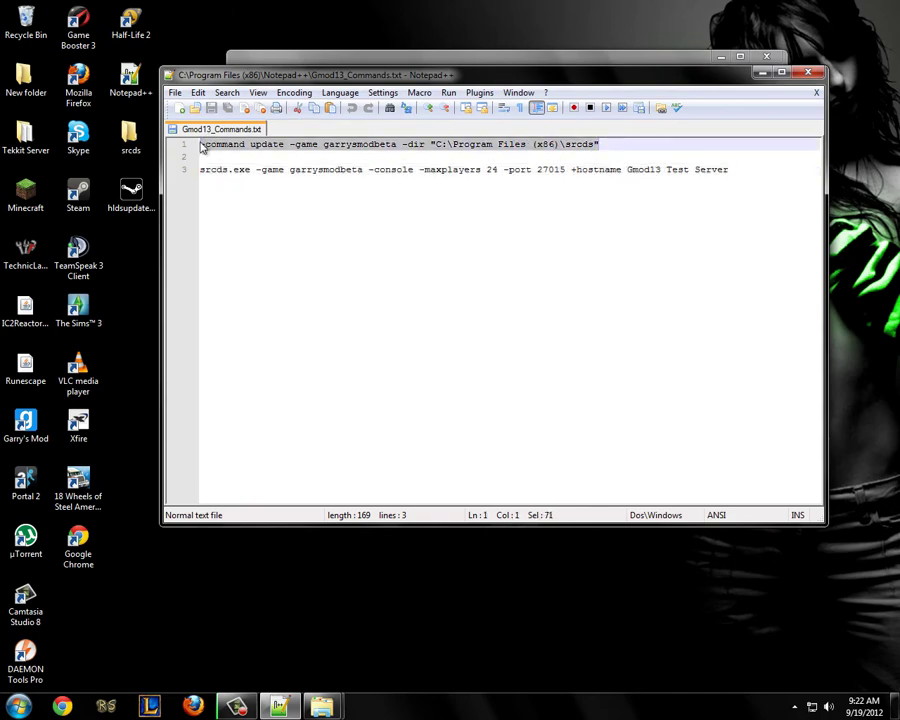
{"action": "left_click", "coordinate": [761, 73]}
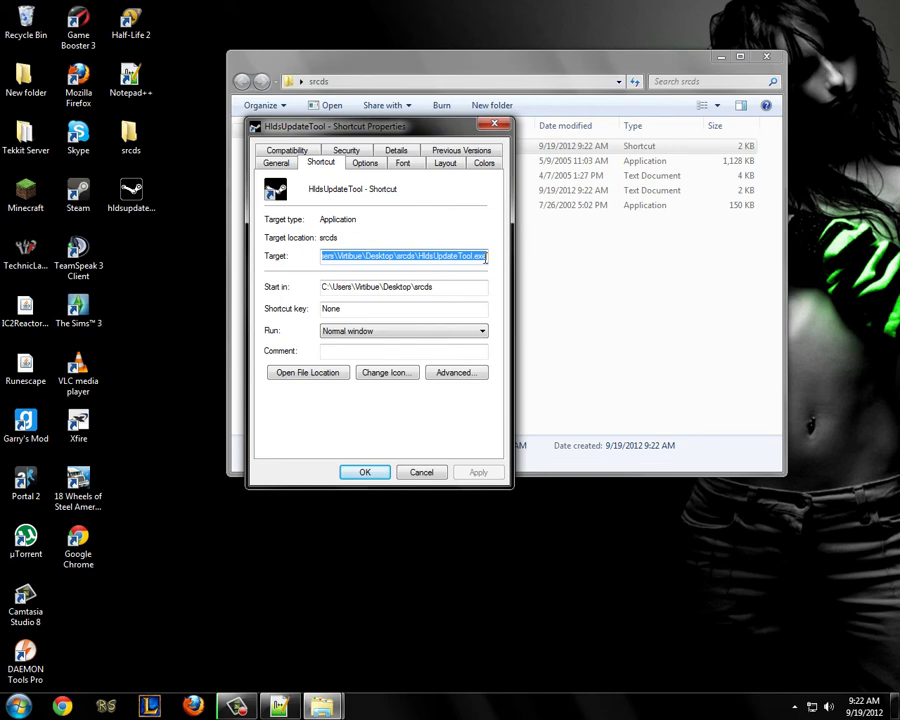
{"action": "left_click", "coordinate": [487, 257]}
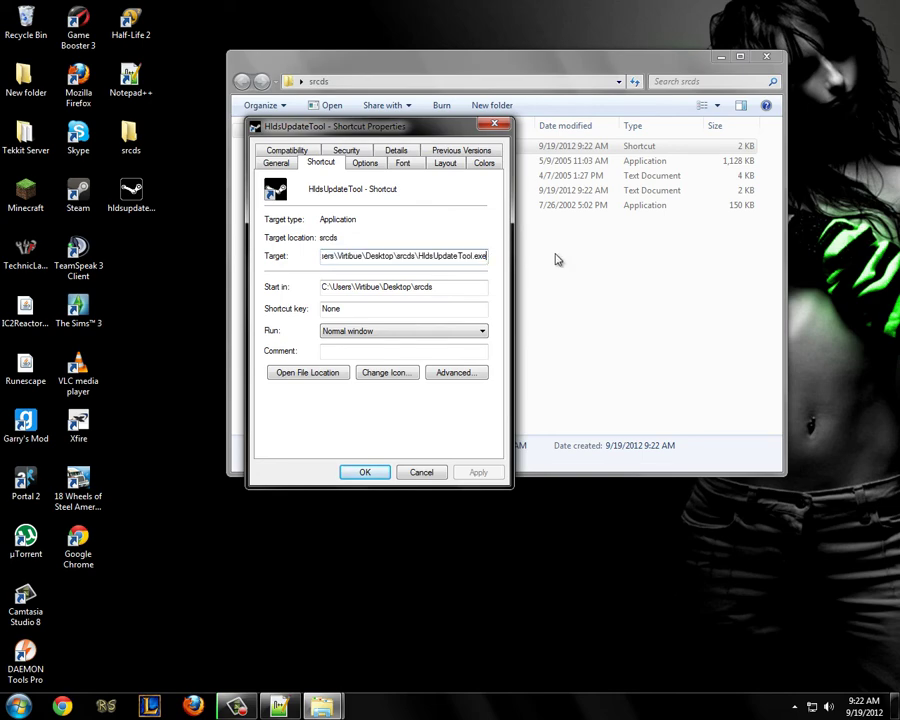
{"action": "type", "text": "garrysmodbeta -dir \"C:\\Program Files (x86)\\srcds\""}
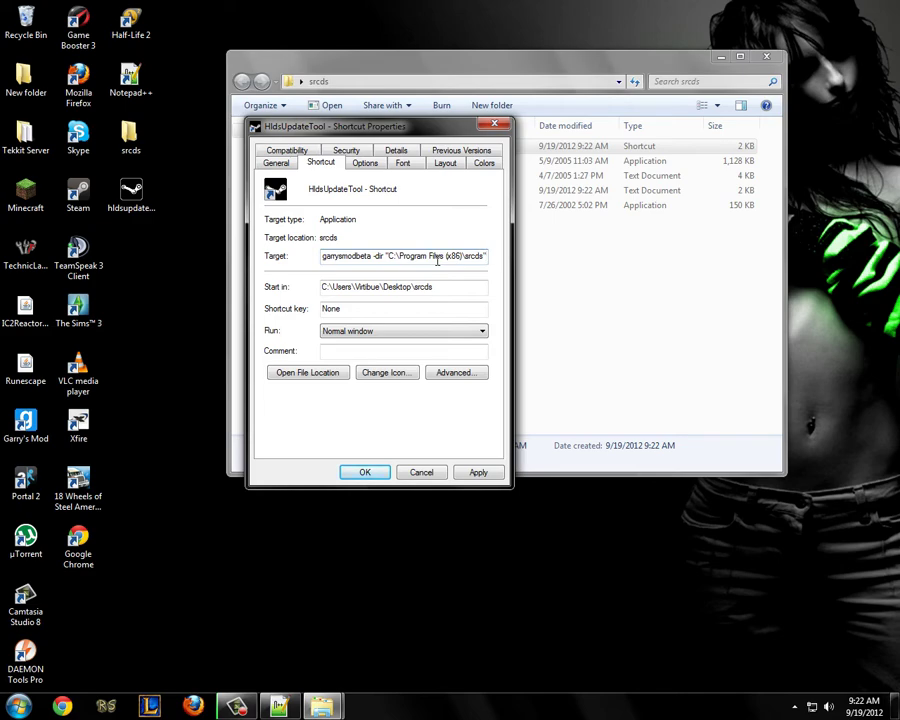
- Copy the srcds folder's full Desktop path from the Explorer address bar
{"action": "left_click_drag", "start_coordinate": [466, 59], "coordinate": [649, 66]}
{"action": "left_click", "coordinate": [690, 59]}
{"action": "left_click", "coordinate": [398, 234]}
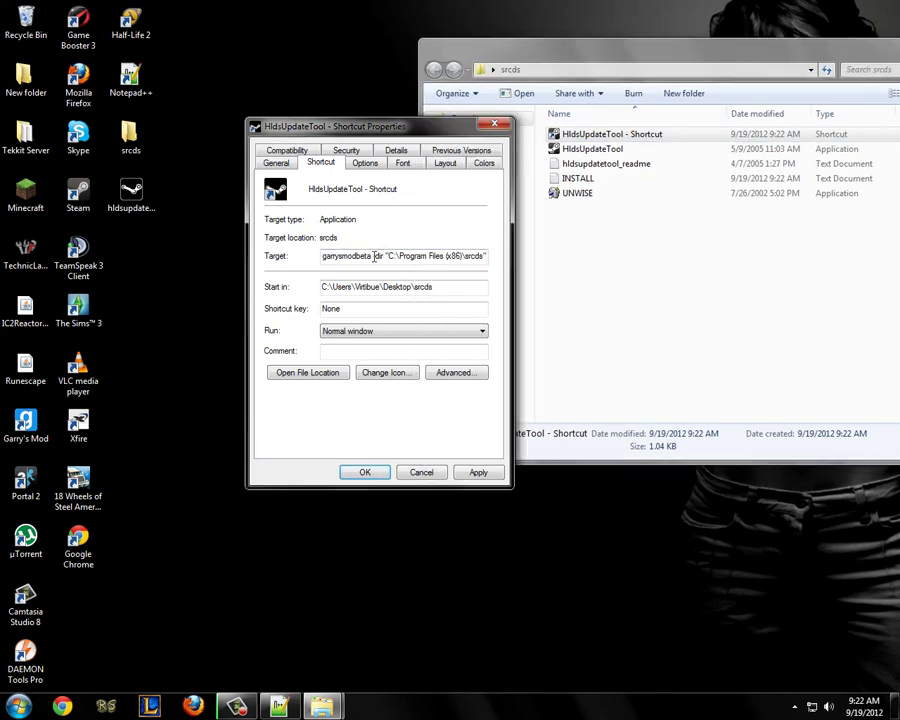
{"action": "left_click_drag", "start_coordinate": [374, 256], "coordinate": [388, 258]}
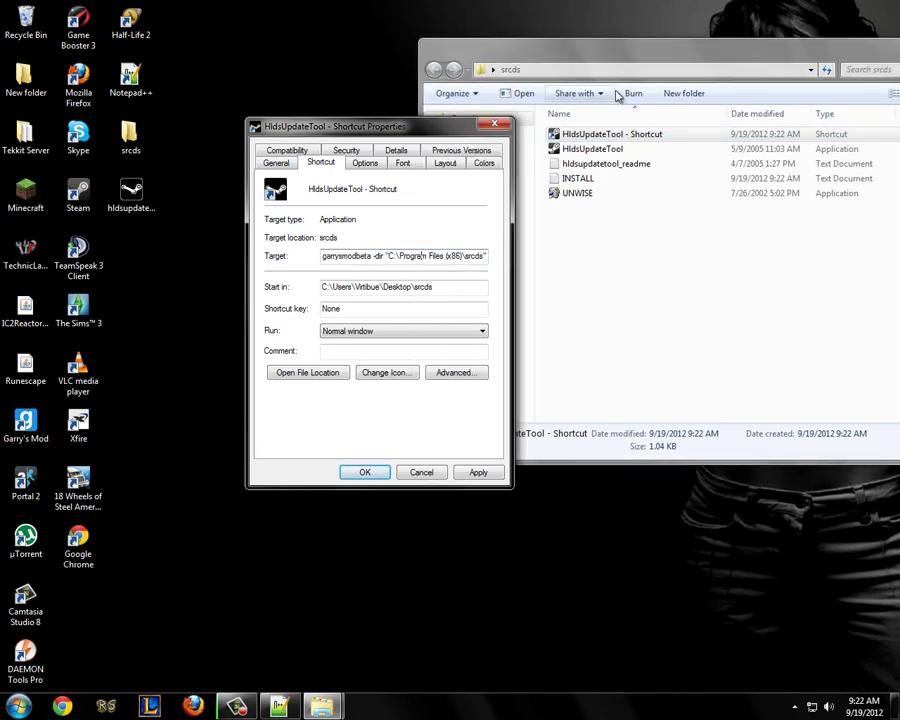
{"action": "left_click", "coordinate": [588, 75]}
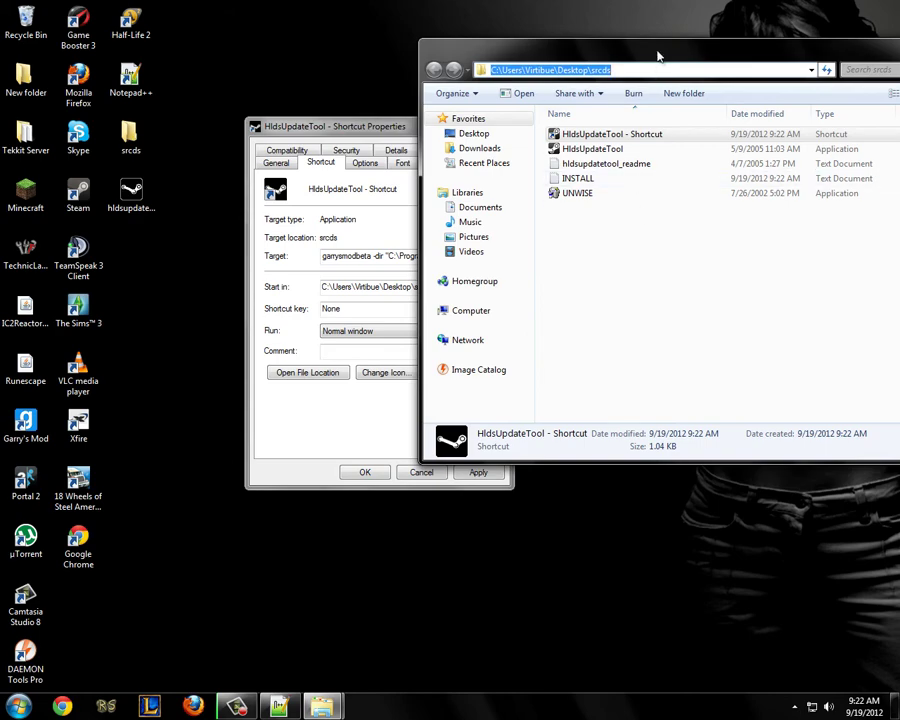
{"action": "left_click_drag", "start_coordinate": [654, 56], "coordinate": [442, 60]}
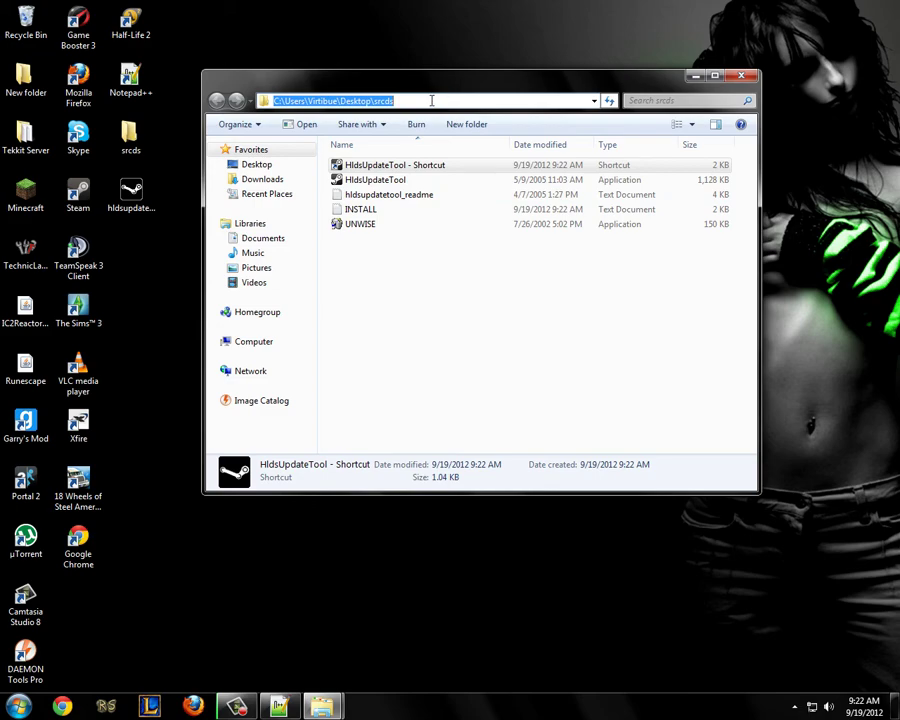
- Replace the path after -dir in Target with the Desktop srcds path and apply
{"action": "left_click", "coordinate": [697, 77]}
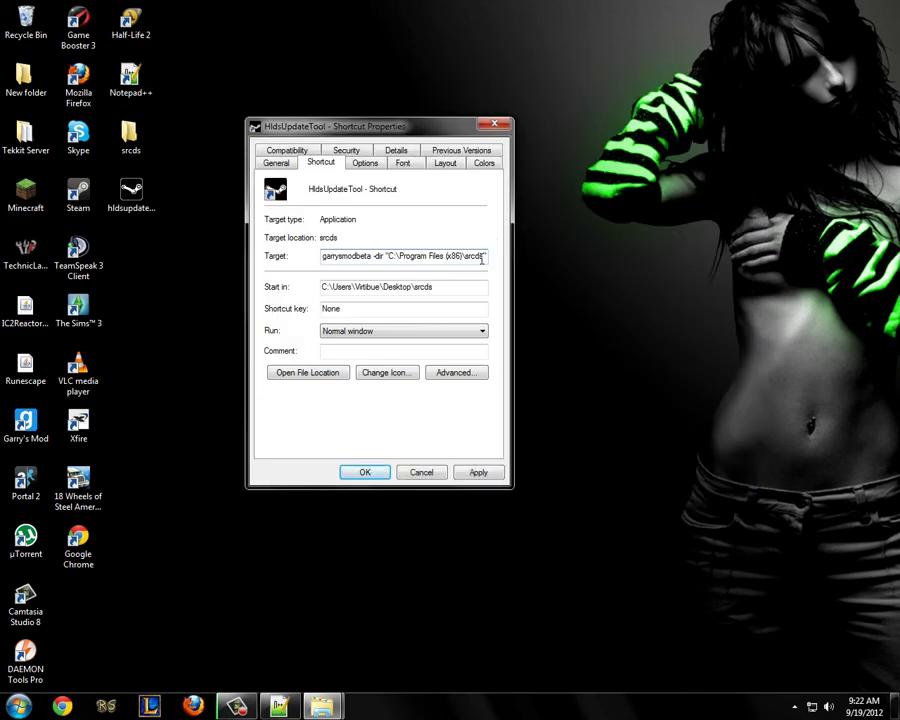
{"action": "left_click_drag", "start_coordinate": [485, 256], "coordinate": [391, 257]}
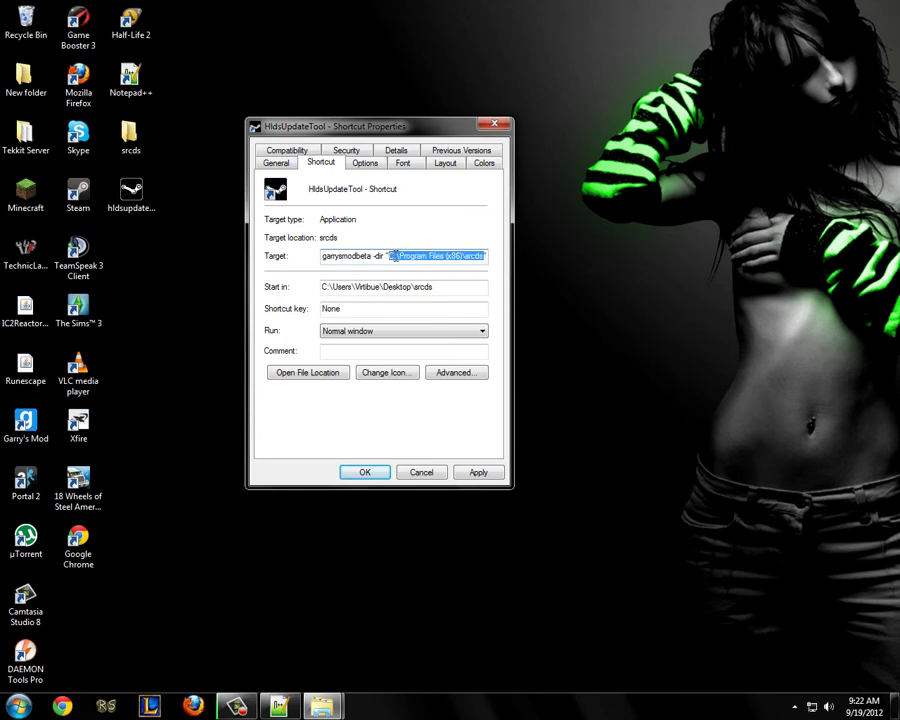
{"action": "type", "text": "C:\\Users\\Virtibue\\Desktop\\srcds\""}
{"action": "left_click", "coordinate": [470, 472]}
{"action": "left_click", "coordinate": [357, 472]}
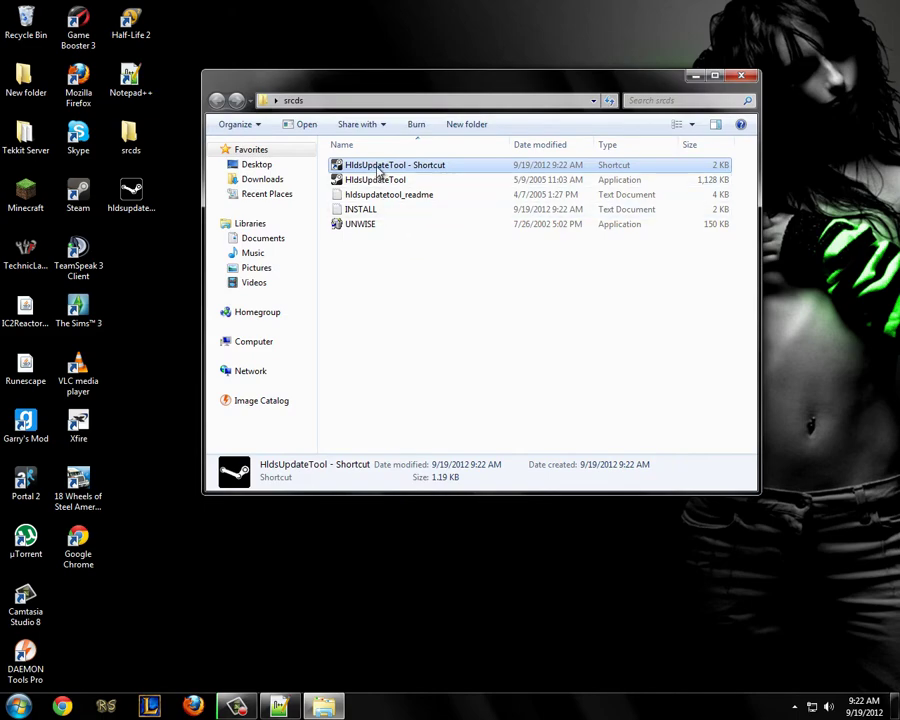
- Run HldsUpdateTool - Shortcut to check the bootstrapper, then close its console
{"action": "double_click", "coordinate": [380, 171]}
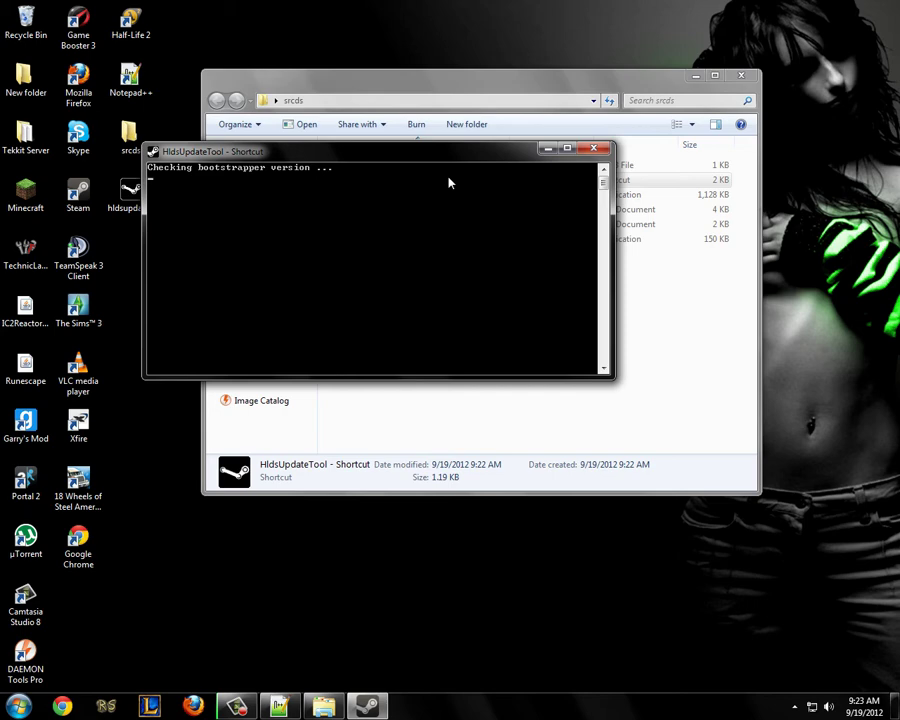
{"action": "left_click", "coordinate": [596, 150]}
- Go to C:\Program Files (x86)\srcds\orangebox through Start > Computer
{"action": "left_click", "coordinate": [745, 80]}
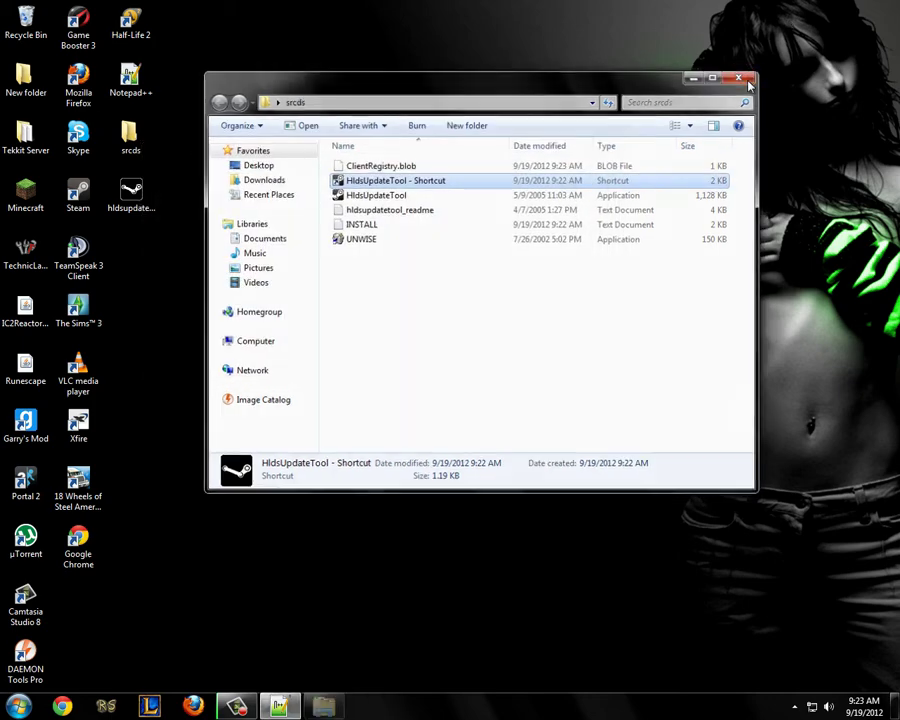
{"action": "left_click", "coordinate": [18, 706]}
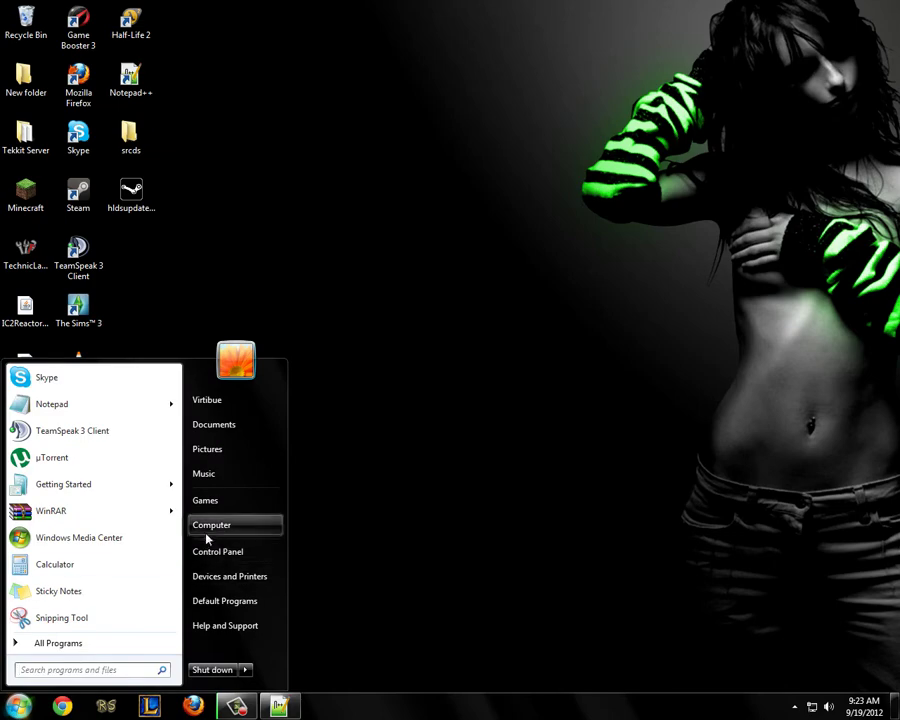
{"action": "left_click", "coordinate": [210, 526]}
{"action": "double_click", "coordinate": [405, 180]}
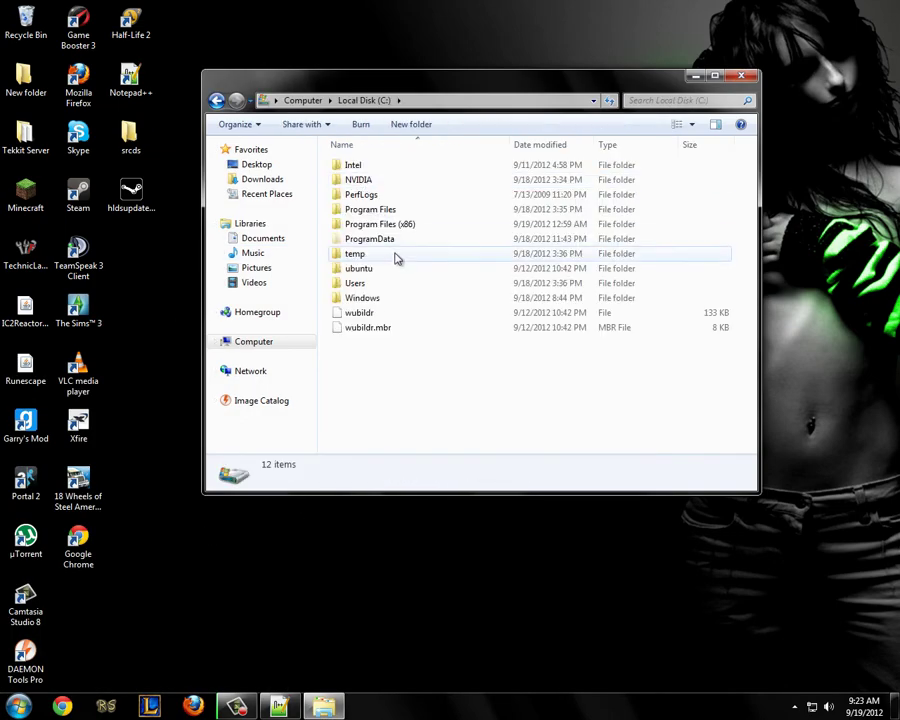
{"action": "double_click", "coordinate": [395, 225]}
{"action": "scroll", "coordinate": [392, 328], "scroll_direction": "down", "scroll_amount": 5}
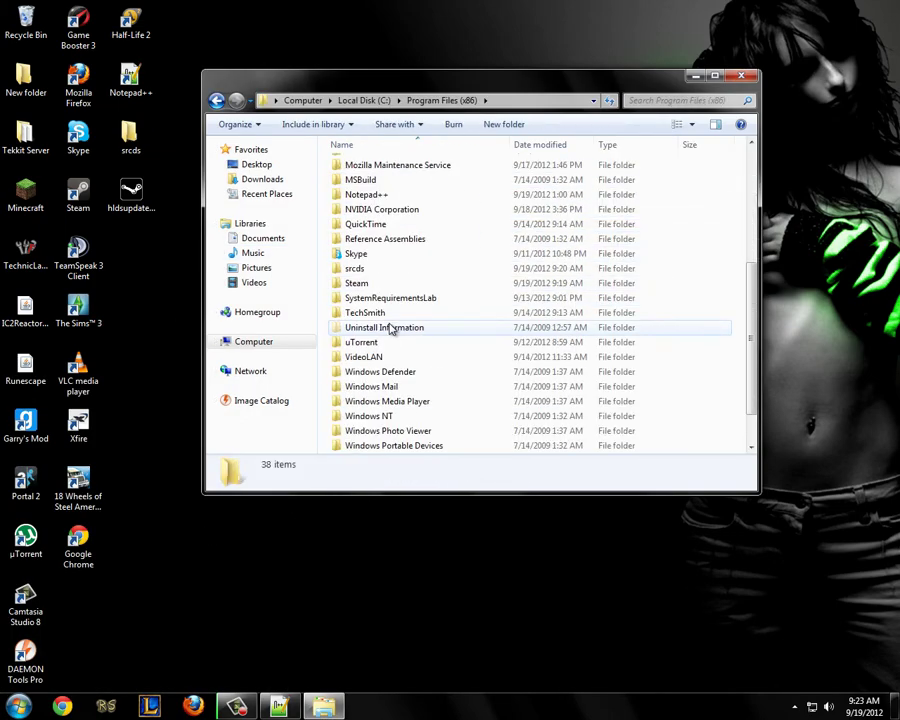
{"action": "double_click", "coordinate": [380, 267]}
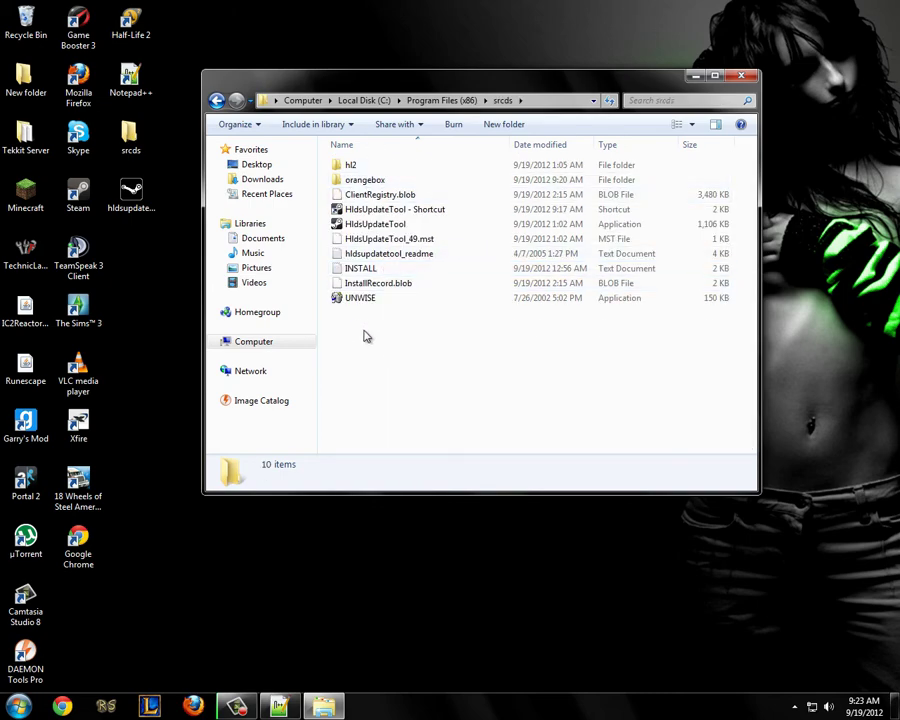
{"action": "double_click", "coordinate": [374, 179]}
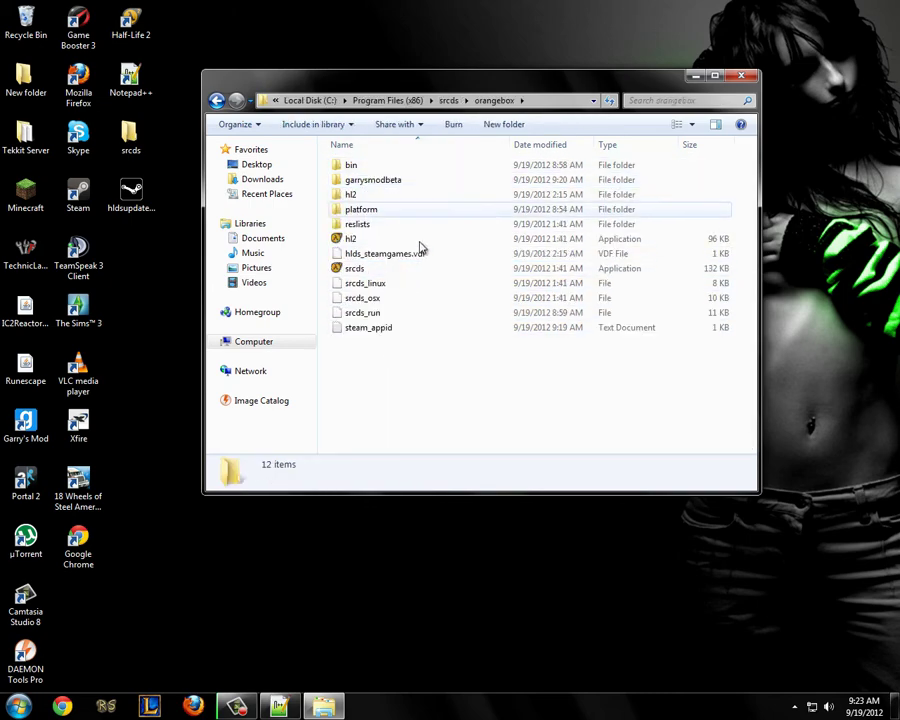
- Create a new text document in orangebox and open it in Notepad
{"action": "right_click", "coordinate": [389, 377]}
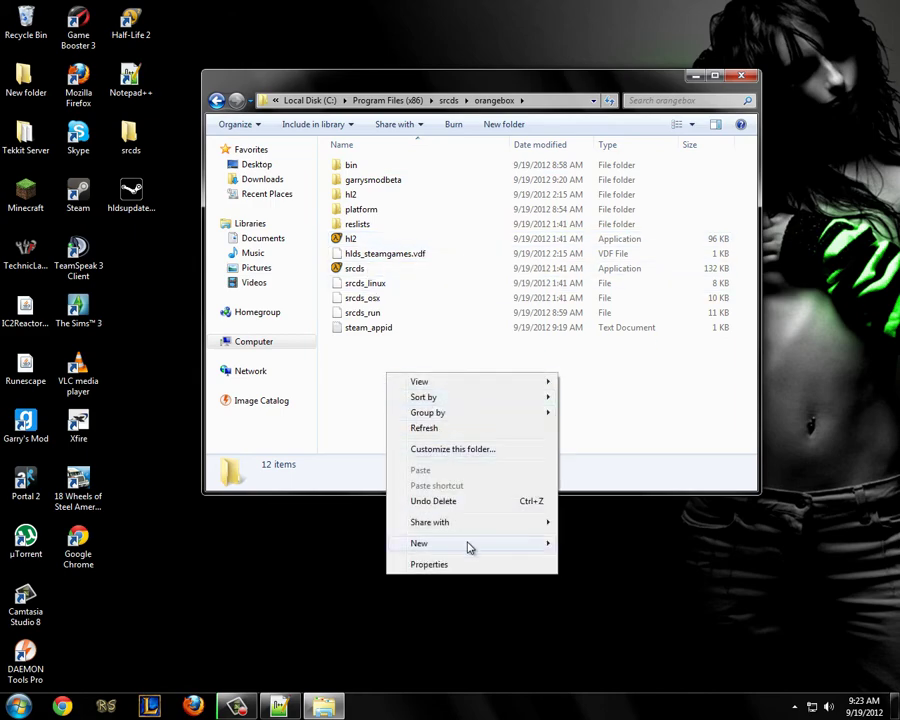
{"action": "mouse_move", "coordinate": [508, 548]}
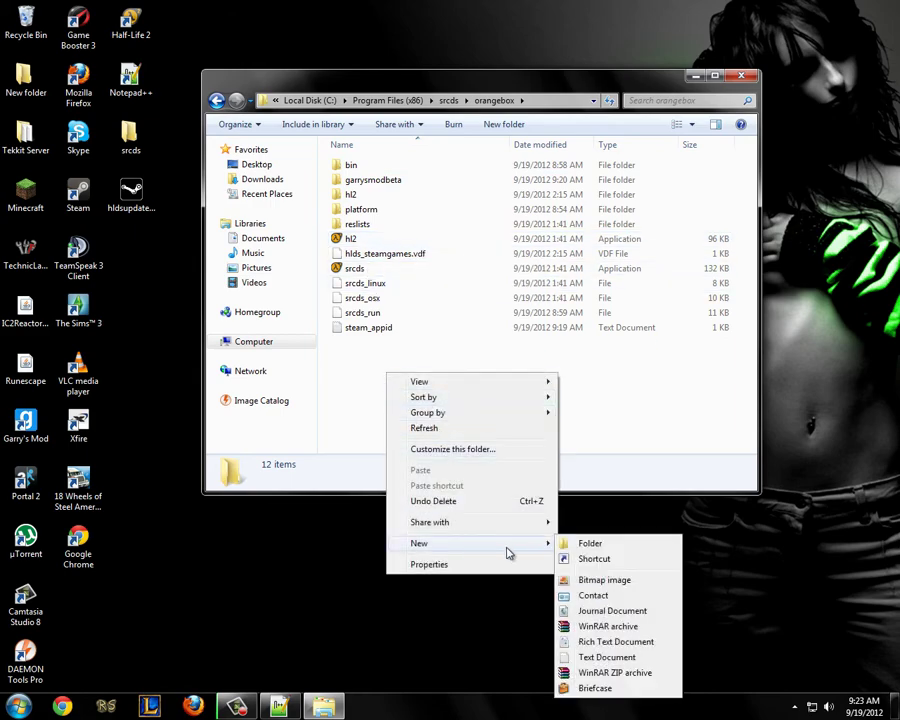
{"action": "left_click", "coordinate": [606, 657]}
{"action": "left_click", "coordinate": [466, 422]}
{"action": "double_click", "coordinate": [392, 268]}
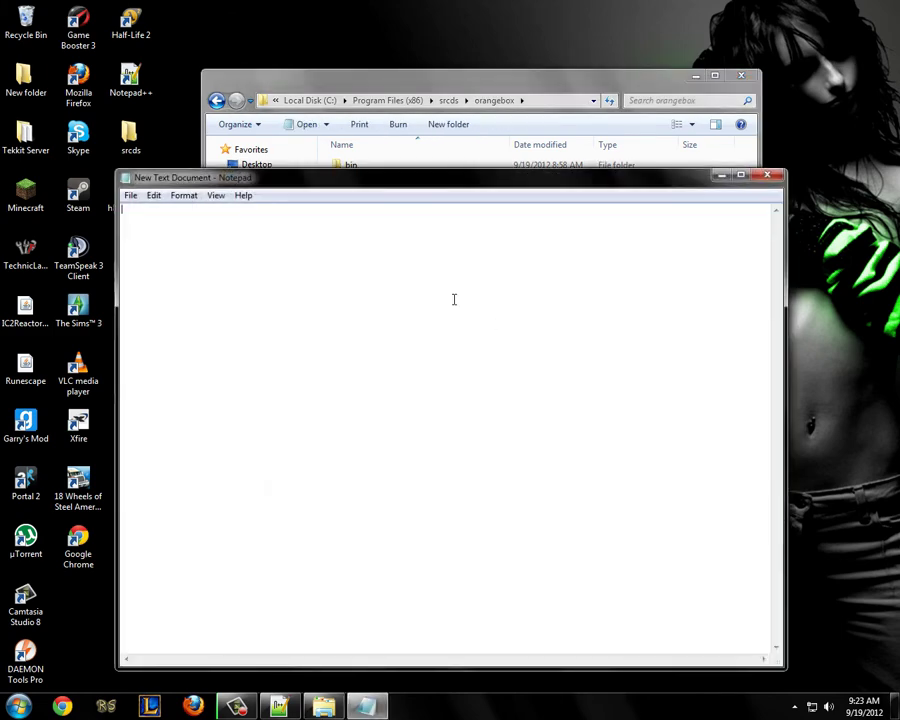
{"action": "key", "text": "alt+Tab"}
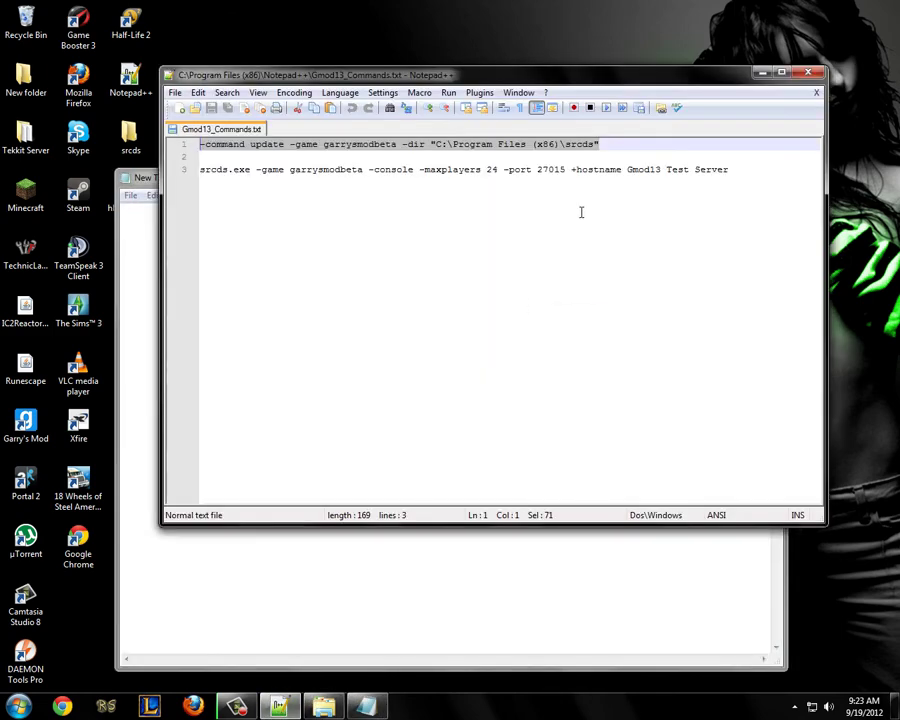
{"action": "left_click_drag", "start_coordinate": [732, 172], "coordinate": [201, 172]}
{"action": "key", "text": "ctrl+c"}
{"action": "left_click", "coordinate": [299, 557]}
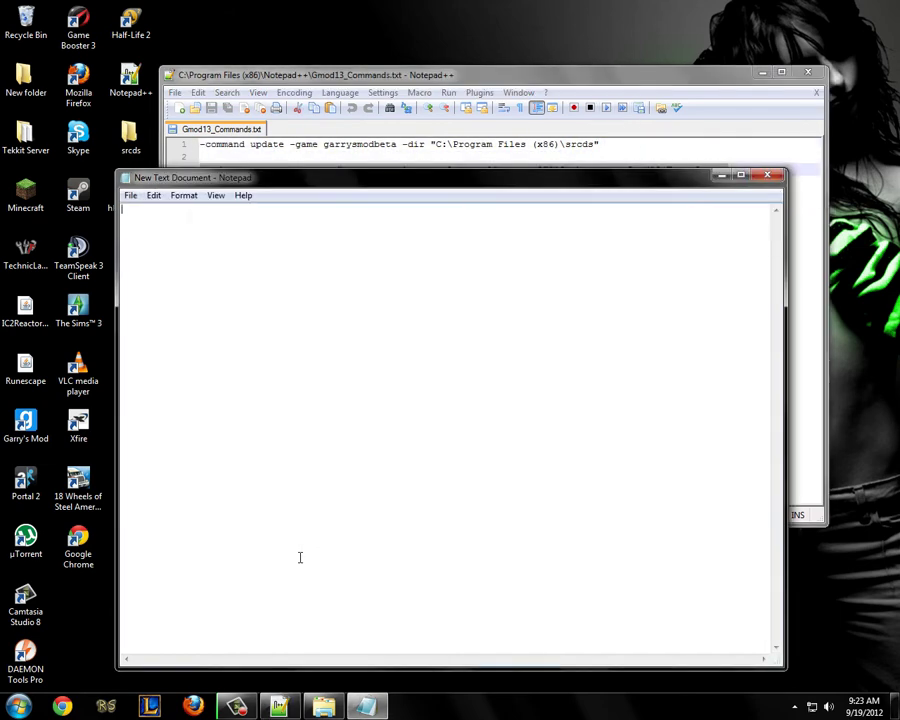
{"action": "type", "text": "@echo off"}
{"action": "key", "text": "Return"}
{"action": "key", "text": "ctrl+v"}
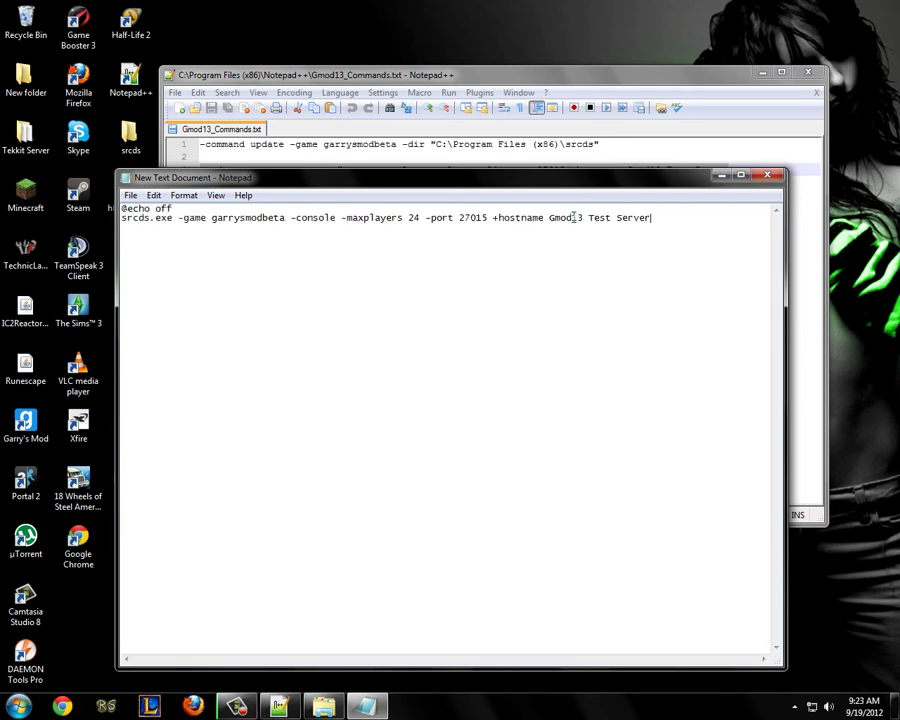
- Review the command's server name Gmod13 Test Server, port 27015, 24 max players and -console
{"action": "left_click", "coordinate": [494, 217]}
{"action": "left_click_drag", "start_coordinate": [545, 217], "coordinate": [676, 219]}
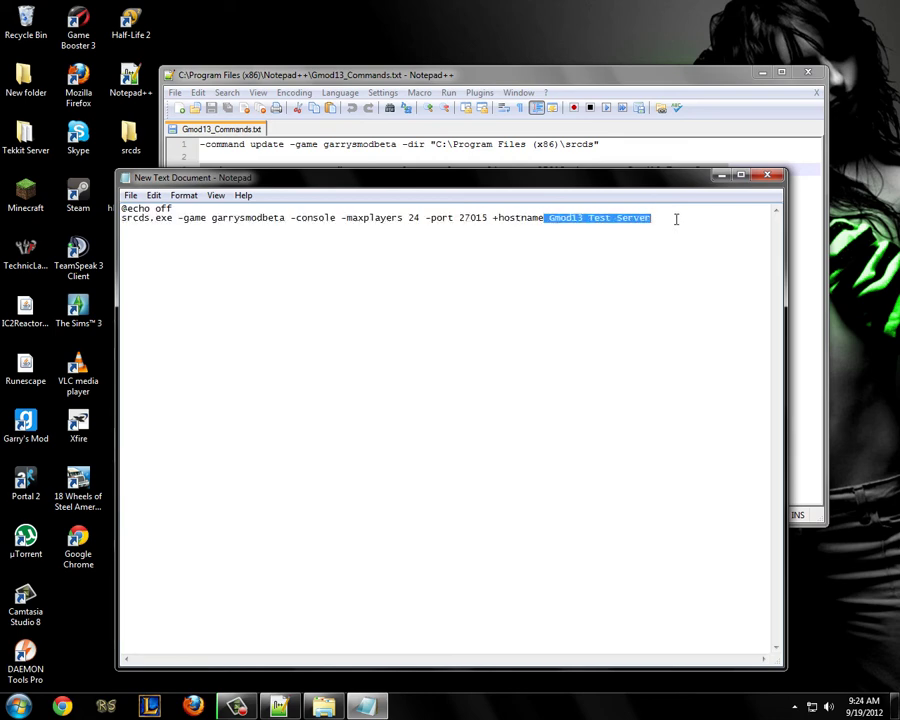
{"action": "left_click", "coordinate": [675, 219]}
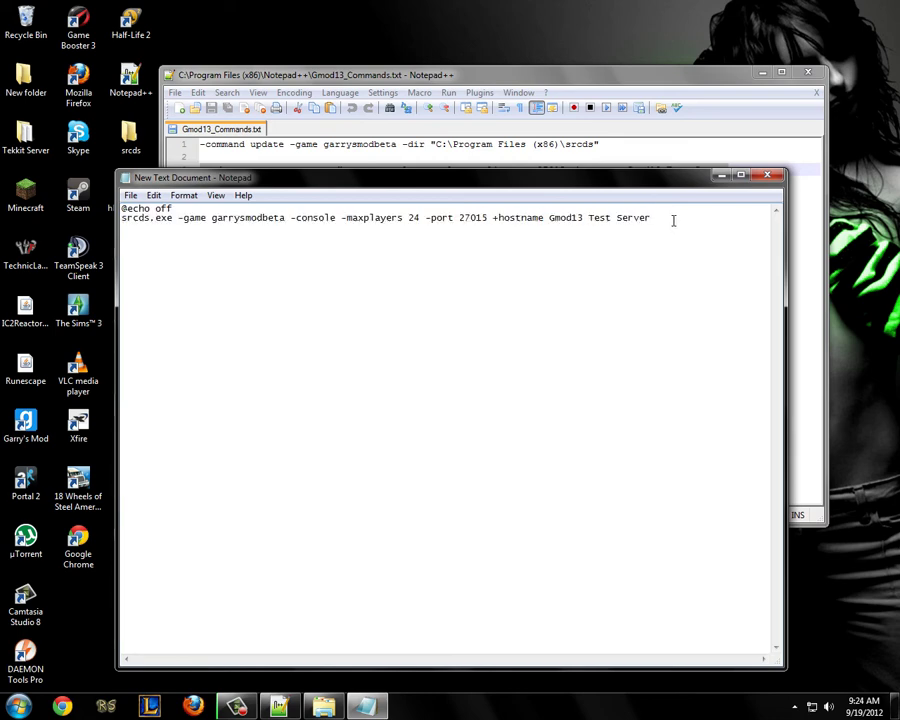
{"action": "double_click", "coordinate": [462, 218]}
{"action": "left_click", "coordinate": [413, 220]}
{"action": "left_click_drag", "start_coordinate": [414, 220], "coordinate": [407, 218]}
{"action": "left_click_drag", "start_coordinate": [290, 217], "coordinate": [338, 217]}
- Save the script as Run_Server.bat
{"action": "left_click", "coordinate": [130, 195]}
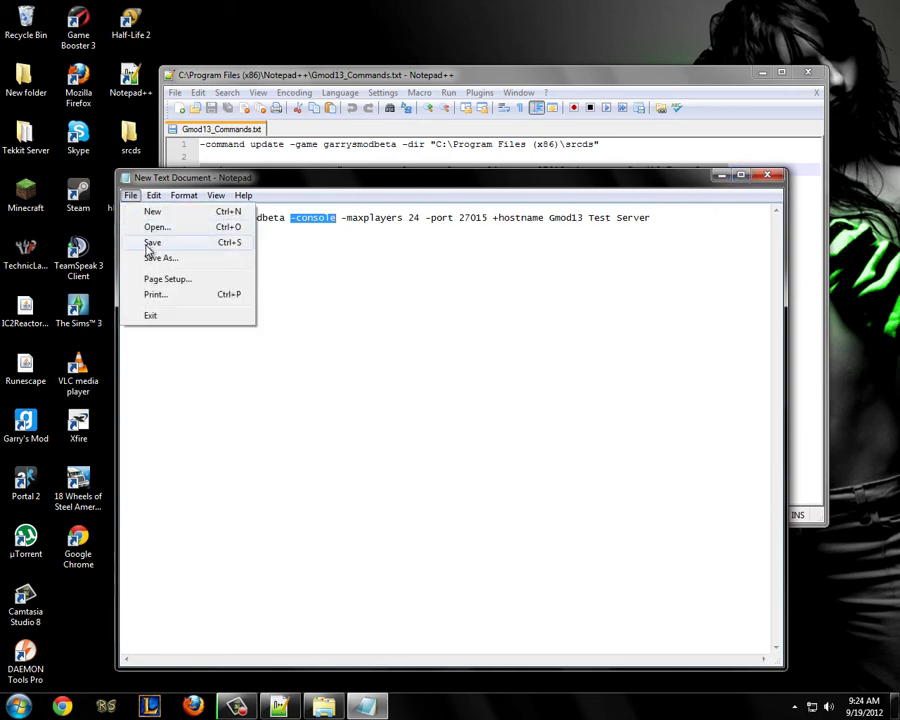
{"action": "left_click", "coordinate": [150, 257]}
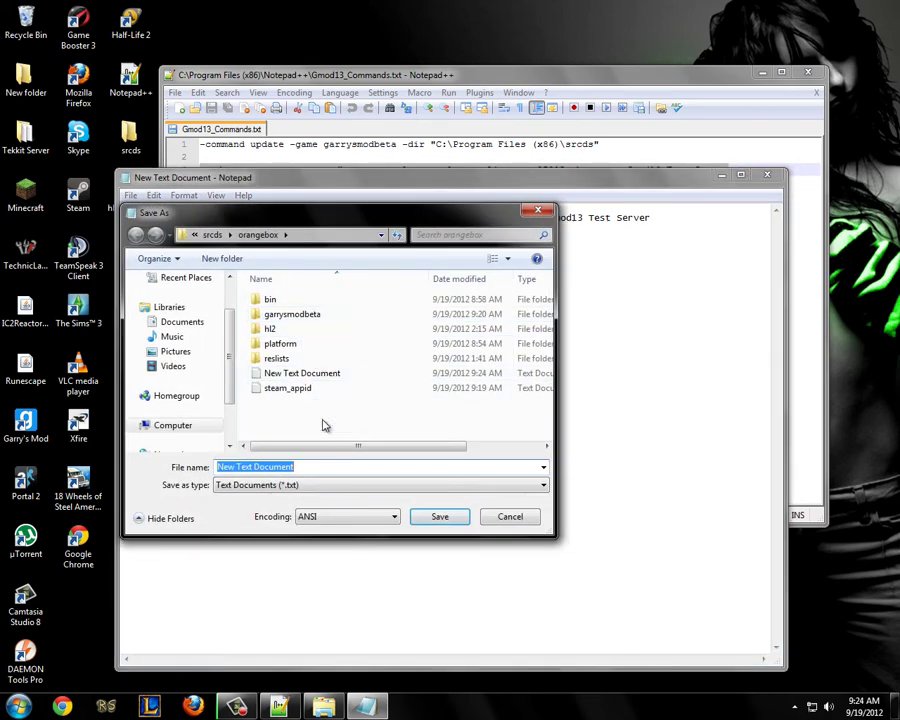
{"action": "type", "text": "Run_"}
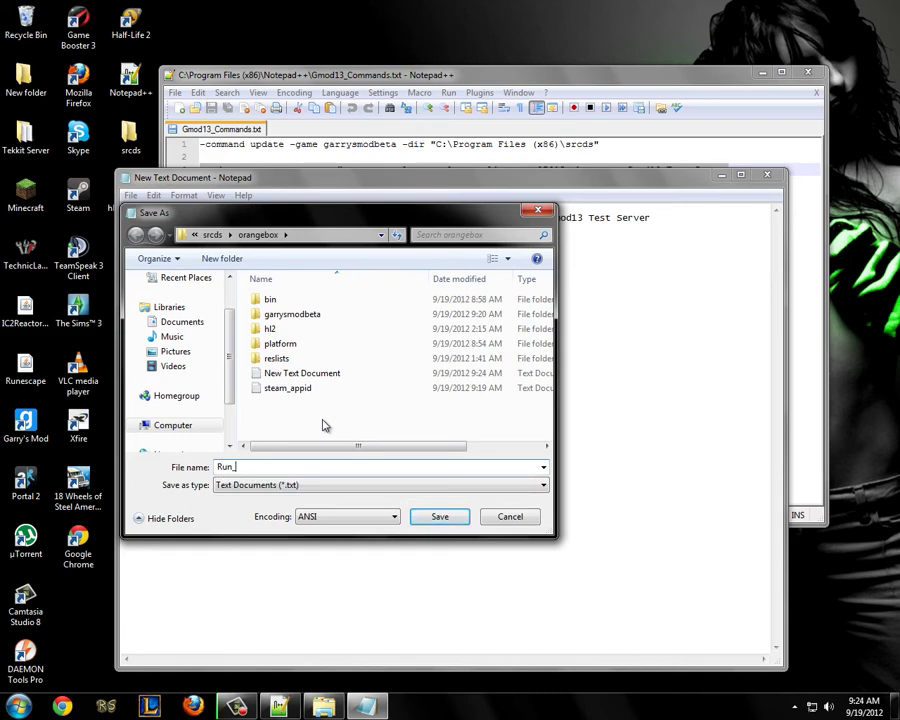
{"action": "type", "text": "Server.bat"}
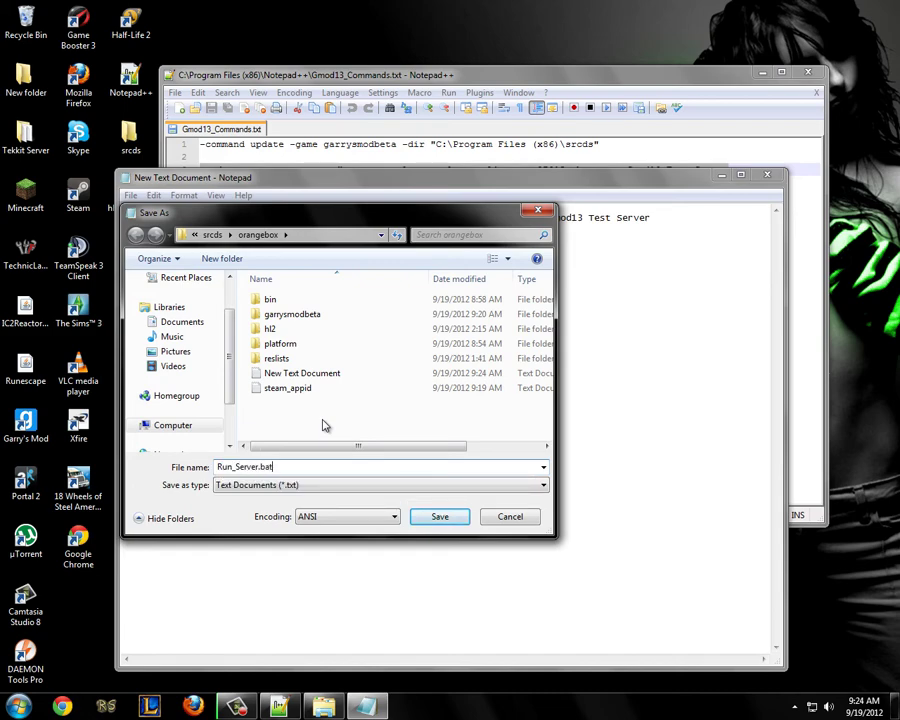
{"action": "left_click", "coordinate": [440, 517]}
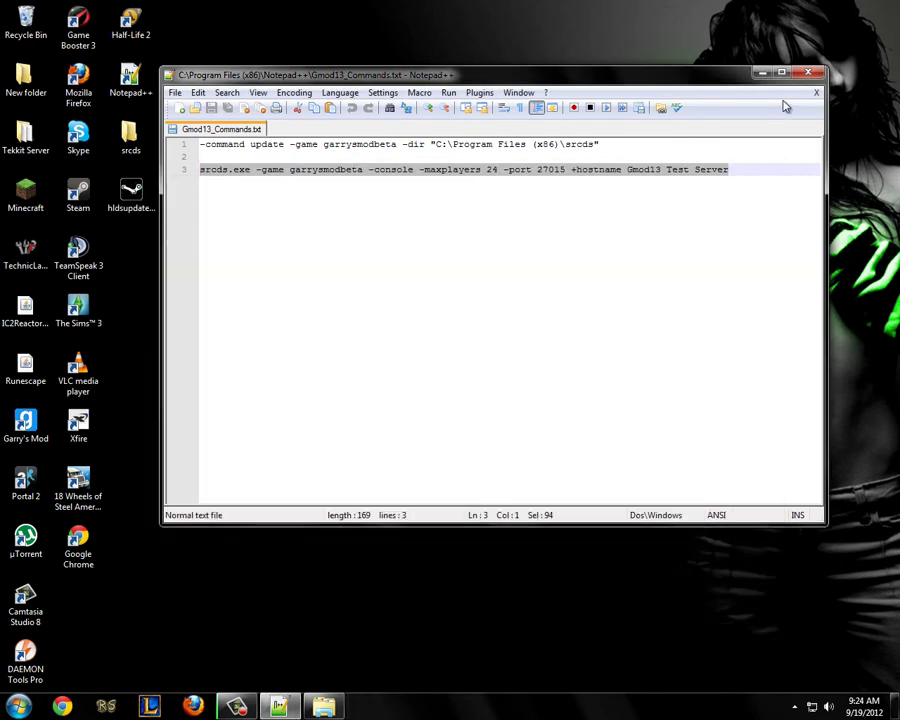
- Launch Run_Server.bat and position the Gmod13 server console
{"action": "left_click", "coordinate": [761, 73]}
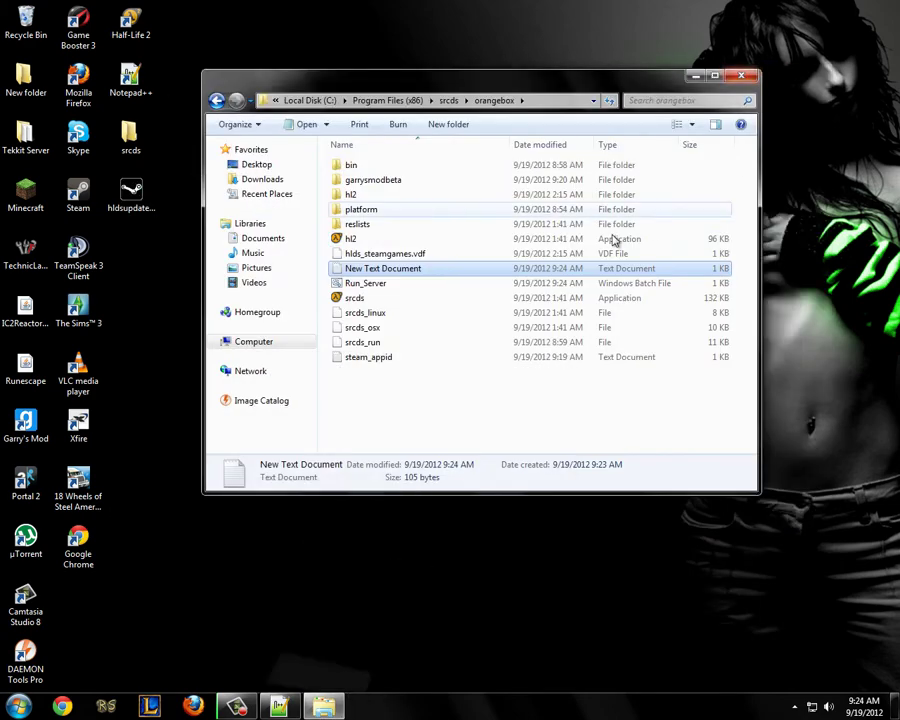
{"action": "double_click", "coordinate": [376, 286]}
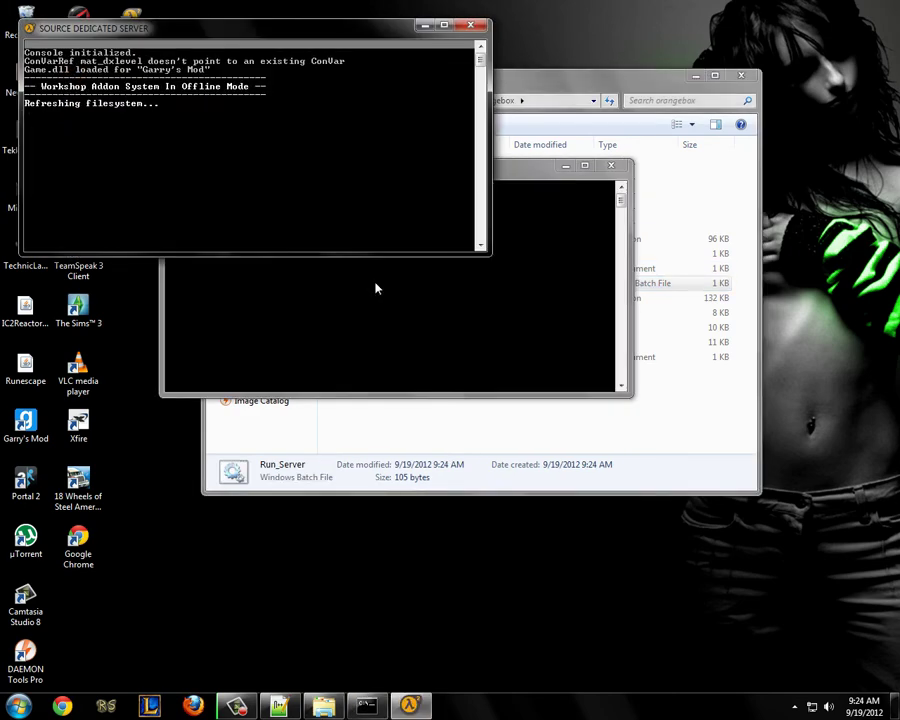
{"action": "left_click_drag", "start_coordinate": [314, 28], "coordinate": [562, 214]}
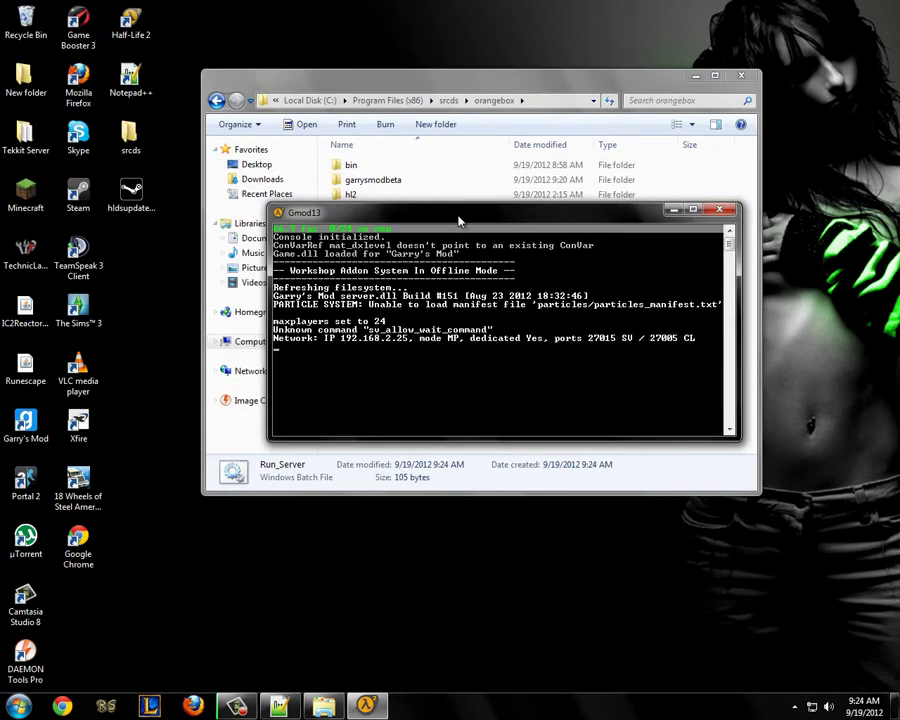
{"action": "left_click_drag", "start_coordinate": [458, 212], "coordinate": [436, 161]}
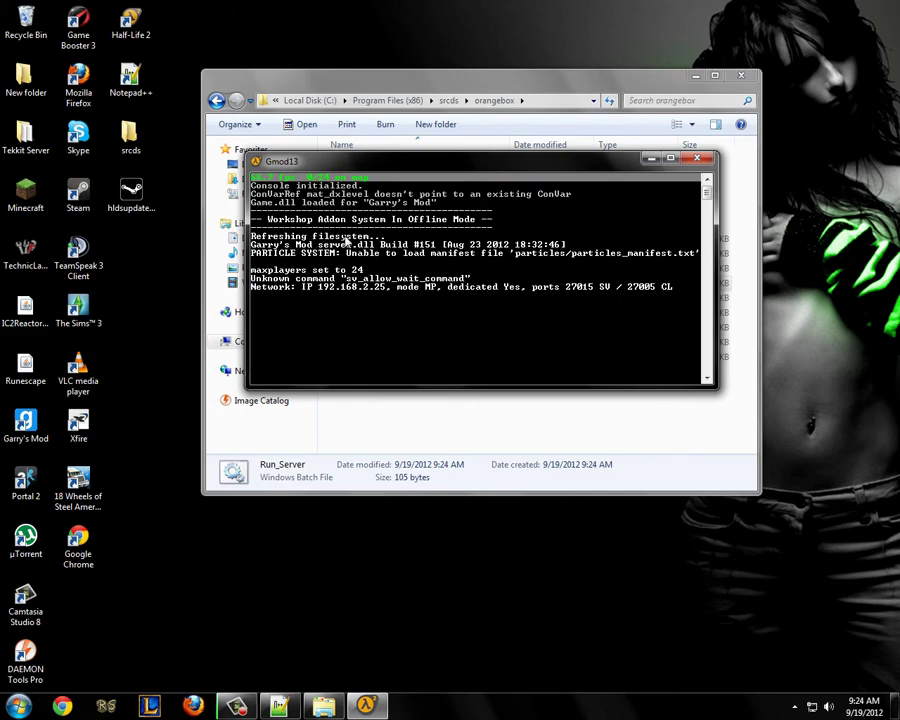
- Enter gm_construct in the server console and move it near the top of the screen
{"action": "type", "text": "gm_construct"}
{"action": "key", "text": "Return"}
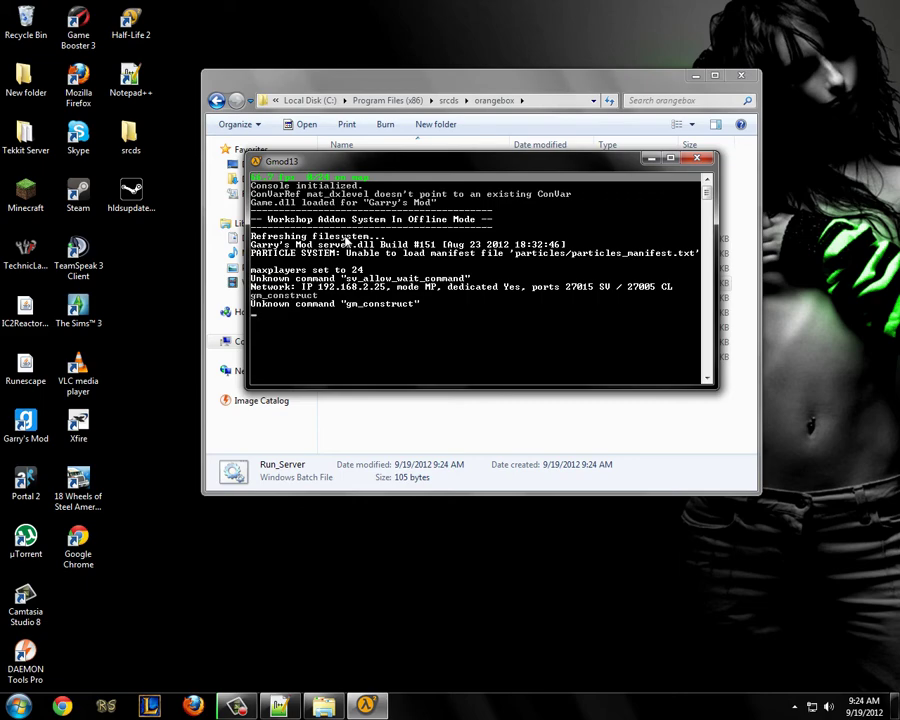
{"action": "type", "text": "ma"}
{"action": "key", "text": "BackSpace"}
{"action": "key", "text": "BackSpace"}
{"action": "key", "text": "BackSpace"}
{"action": "type", "text": "gm_construc"}
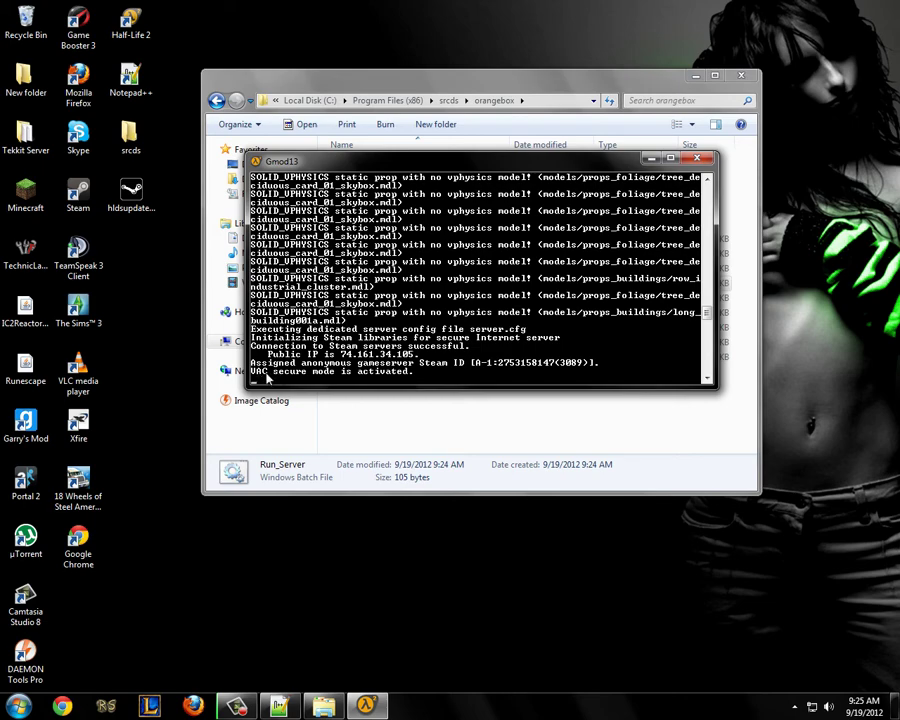
{"action": "left_click_drag", "start_coordinate": [704, 314], "coordinate": [711, 183]}
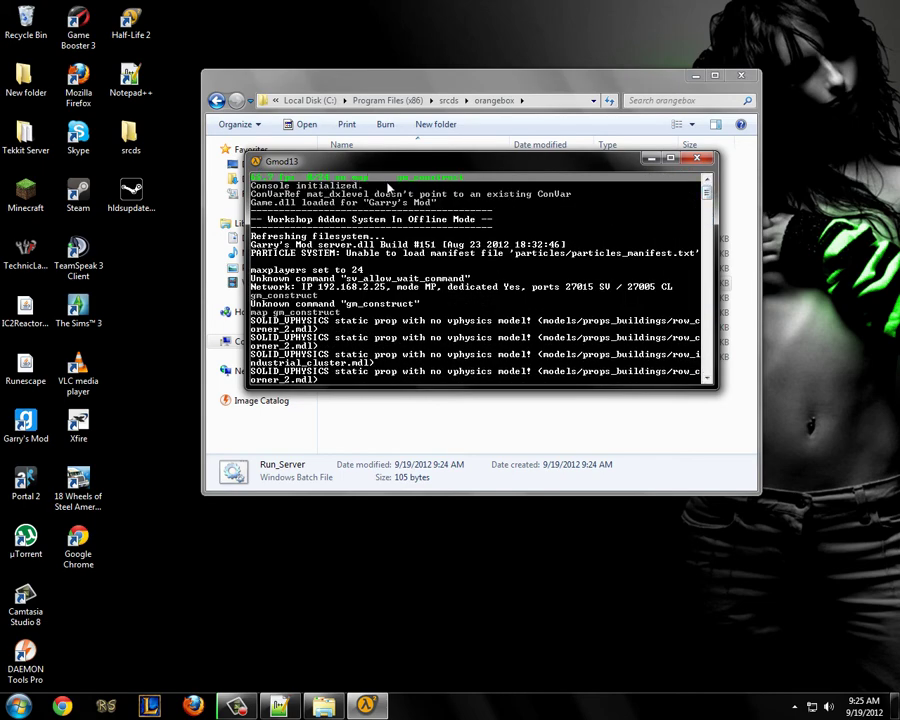
{"action": "key", "text": "super+Home"}
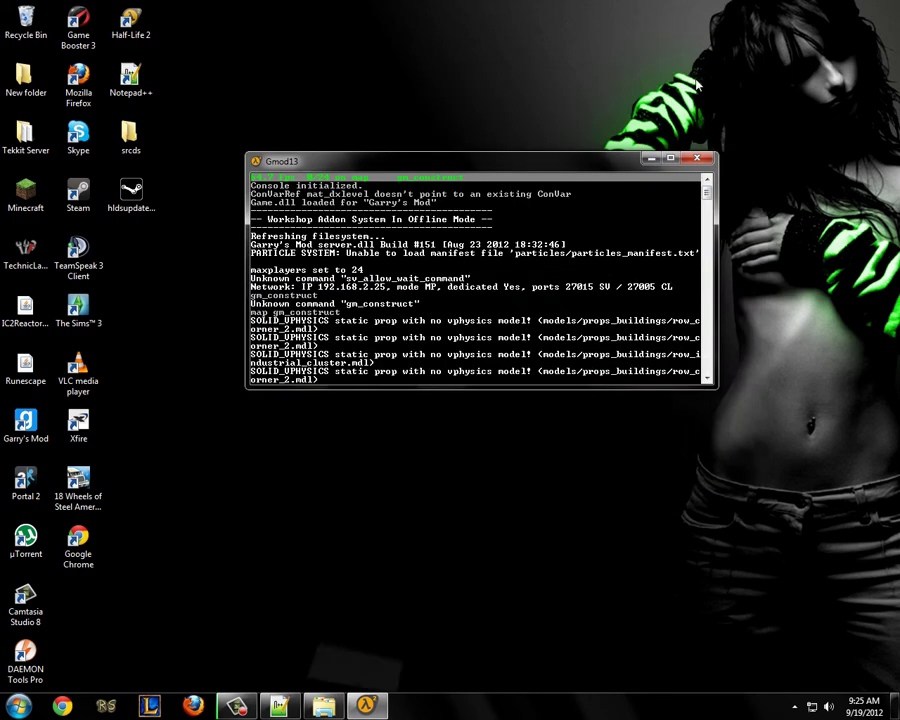
{"action": "left_click_drag", "start_coordinate": [551, 160], "coordinate": [522, 68]}
- Open Chrome in a smaller window and minimize the Gmod13 console
{"action": "left_click", "coordinate": [62, 706]}
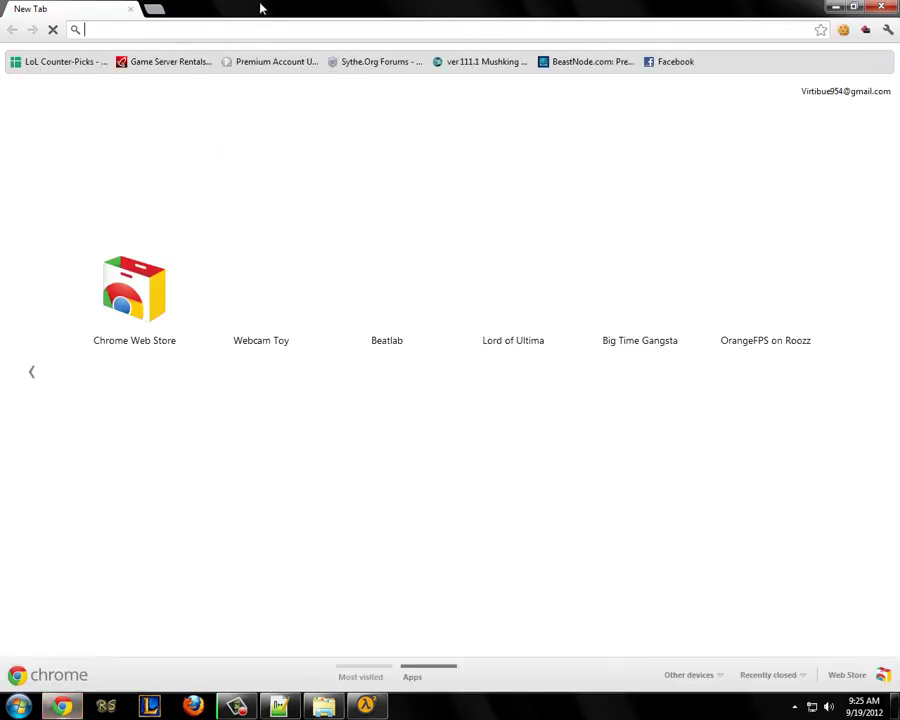
{"action": "left_click_drag", "start_coordinate": [259, 8], "coordinate": [435, 87]}
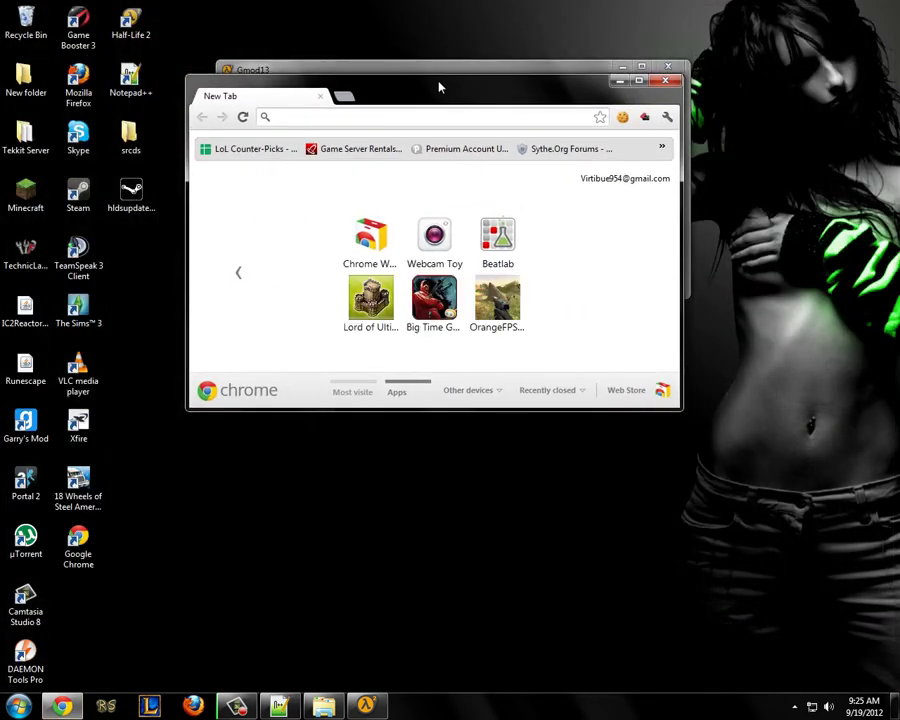
{"action": "left_click", "coordinate": [605, 71]}
{"action": "left_click", "coordinate": [622, 68]}
- Run ipconfig in Command Prompt to show IPv4 192.168.2.25 and gateway 192.168.2.1
{"action": "left_click", "coordinate": [18, 706]}
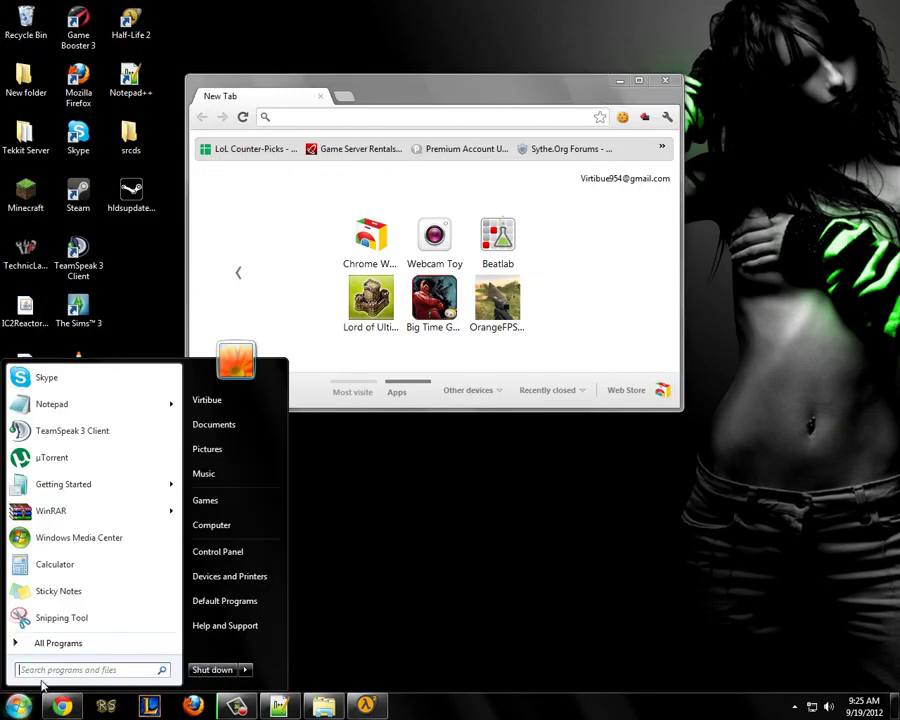
{"action": "type", "text": "cmd"}
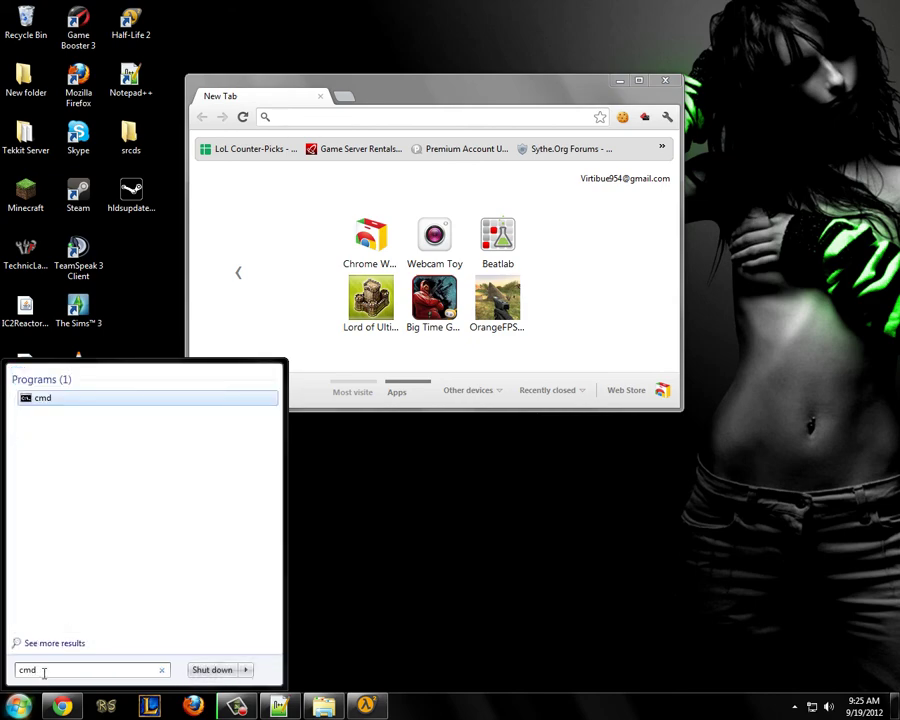
{"action": "key", "text": "Return"}
{"action": "left_click_drag", "start_coordinate": [316, 48], "coordinate": [398, 205]}
{"action": "type", "text": "ipconfig"}
{"action": "key", "text": "Return"}
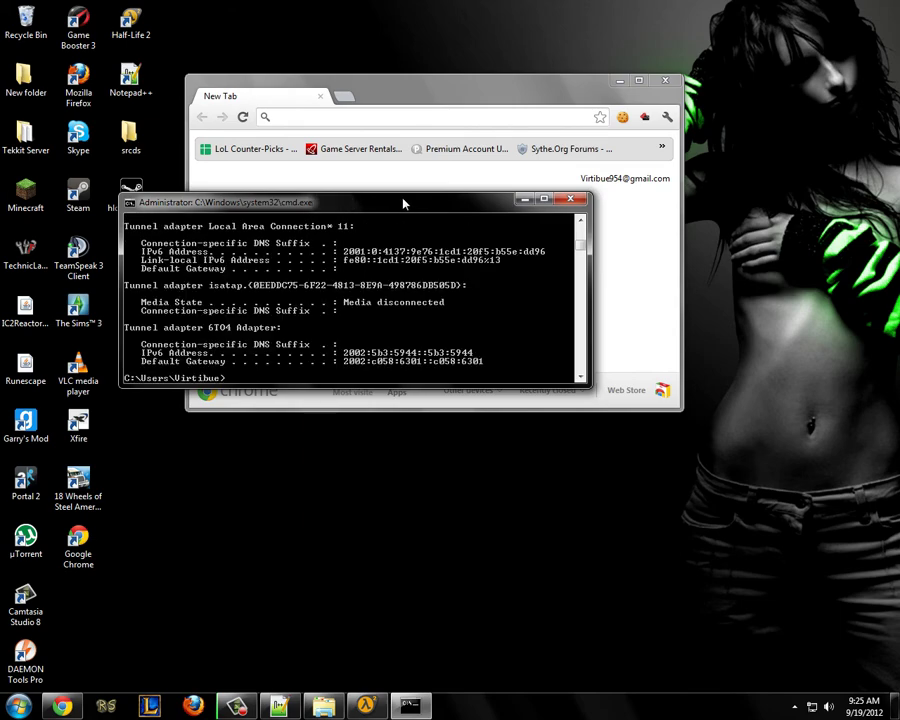
{"action": "left_click_drag", "start_coordinate": [404, 192], "coordinate": [407, 91]}
{"action": "scroll", "coordinate": [392, 272], "scroll_direction": "up", "scroll_amount": 5}
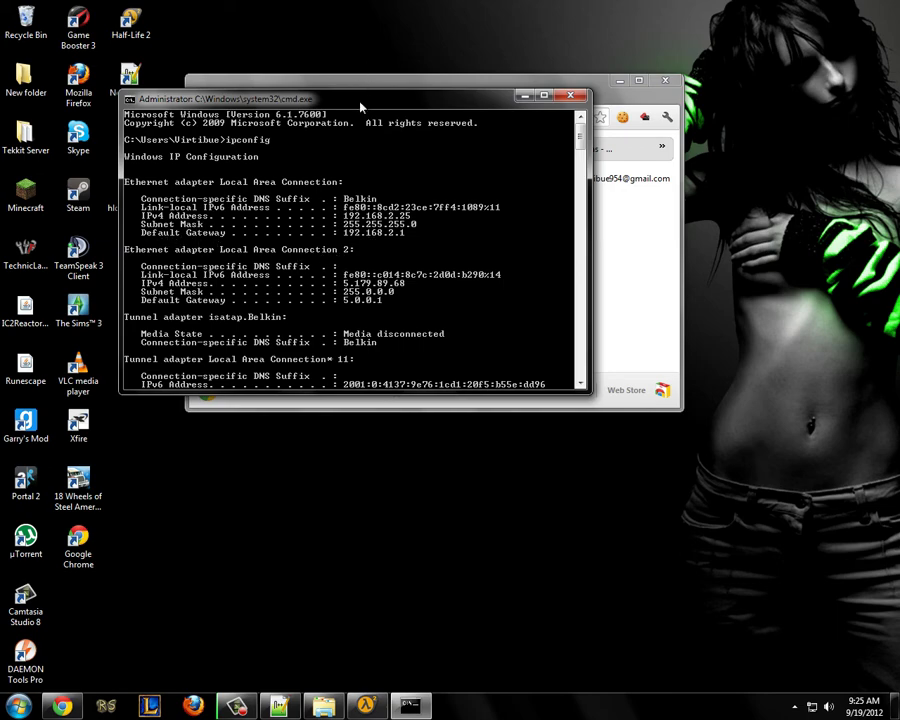
- Place Chrome beside the prompt and type the gateway address into its address bar
{"action": "left_click_drag", "start_coordinate": [361, 107], "coordinate": [310, 170]}
{"action": "left_click_drag", "start_coordinate": [400, 94], "coordinate": [599, 106]}
{"action": "type", "text": "192"}
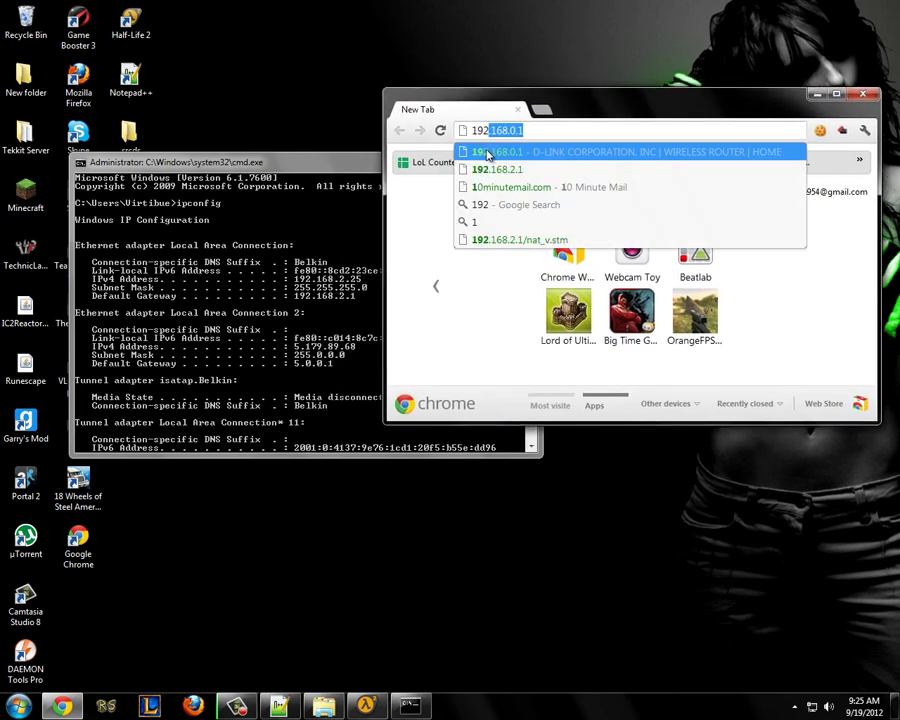
{"action": "type", "text": ".168.2."}
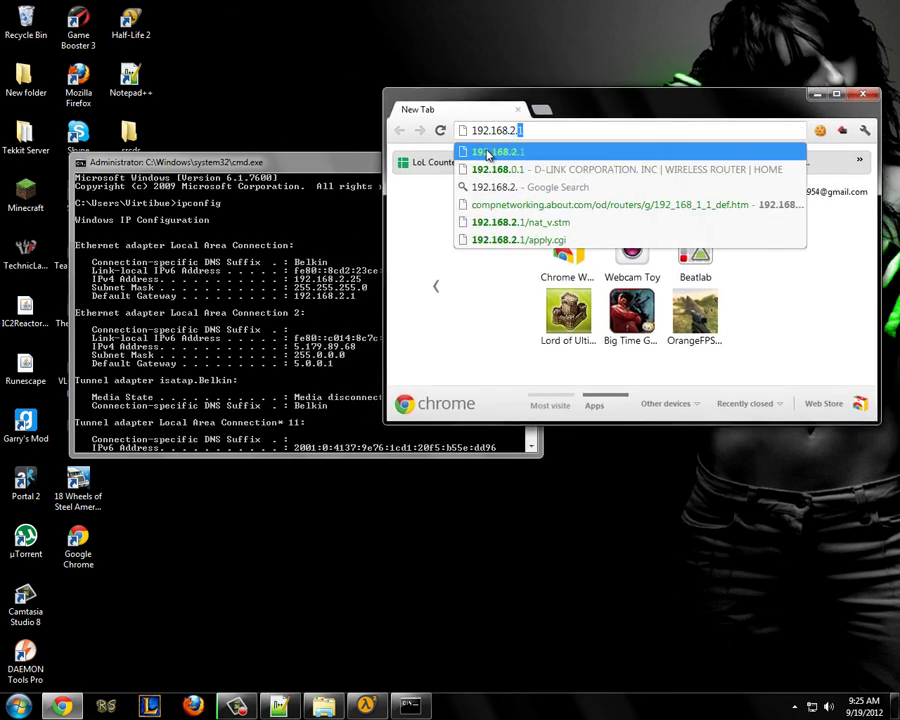
- Open the Belkin router at 192.168.2.1 full screen and log in with a blank password
{"action": "left_click", "coordinate": [488, 154]}
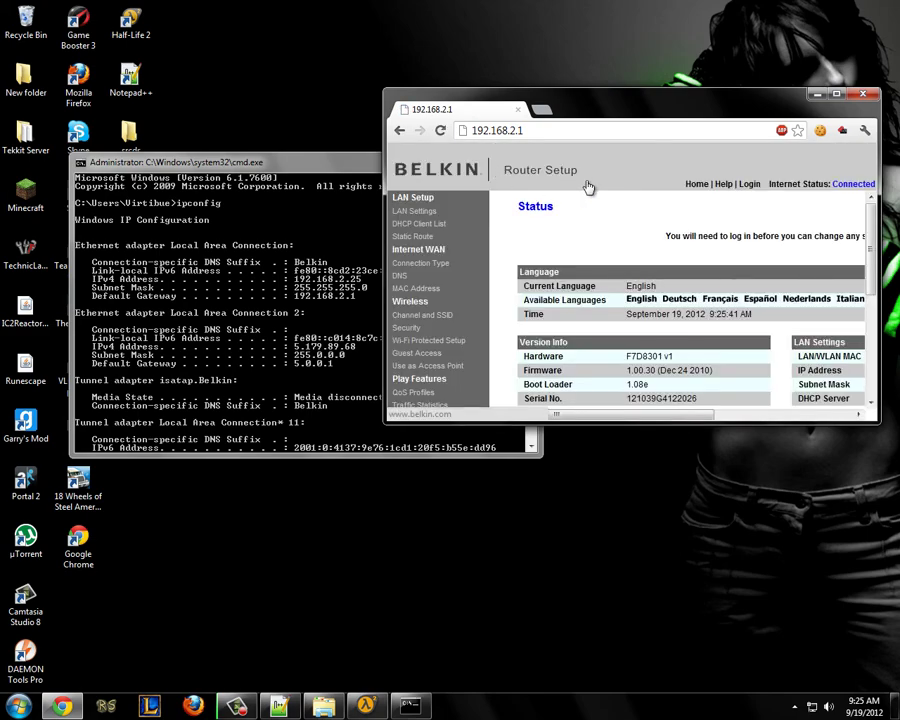
{"action": "double_click", "coordinate": [640, 110]}
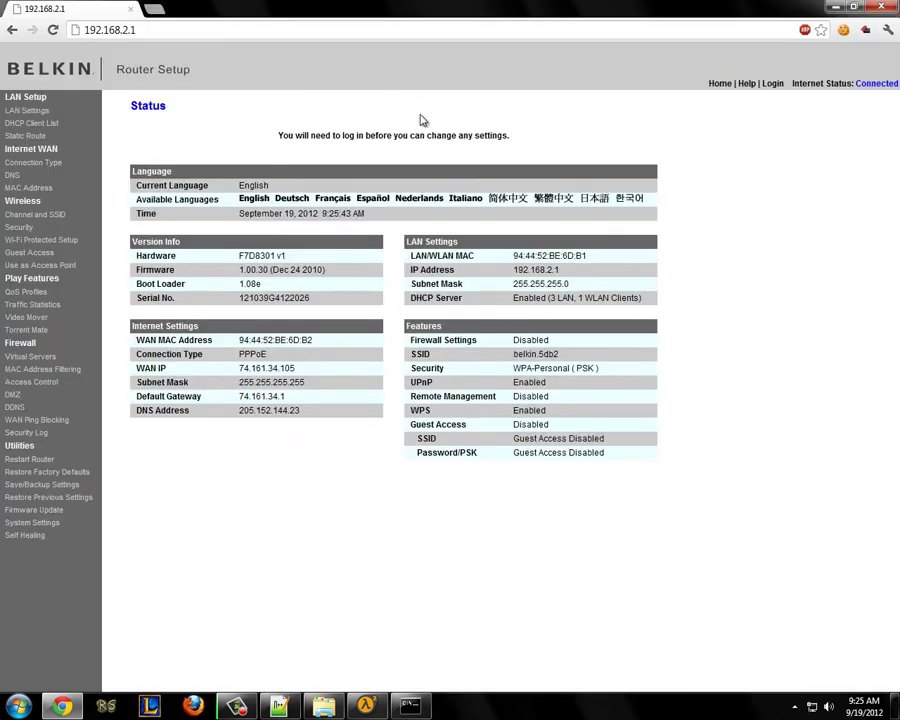
{"action": "left_click", "coordinate": [774, 86]}
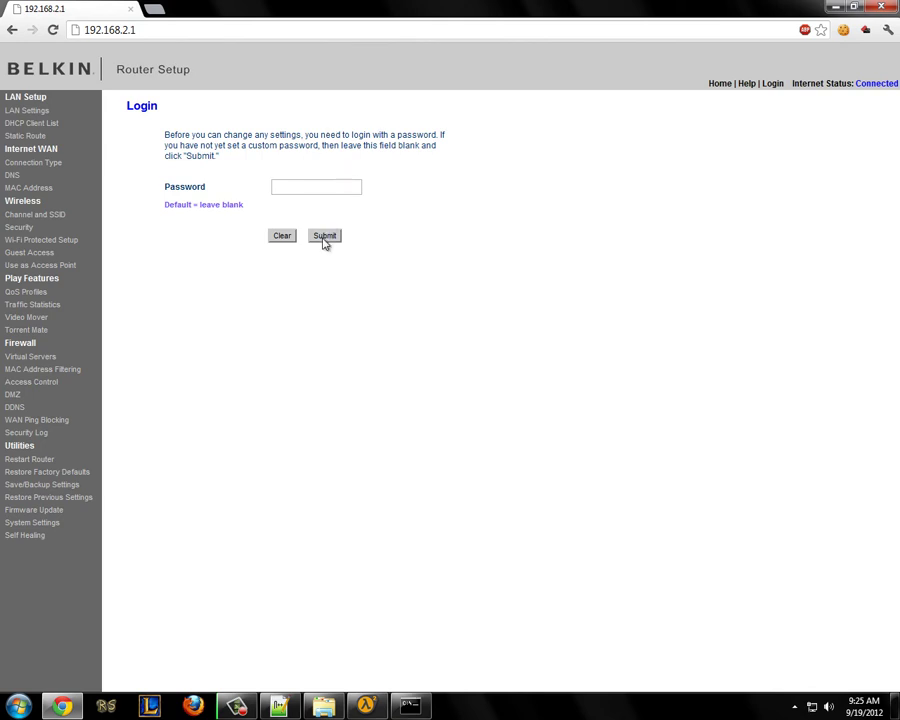
{"action": "left_click", "coordinate": [318, 190]}
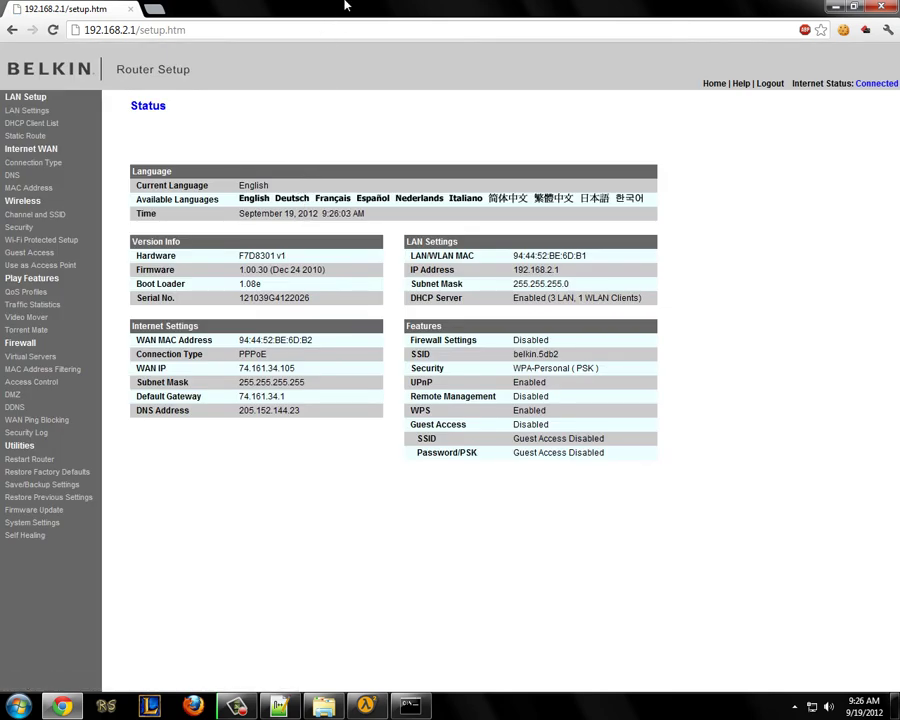
{"action": "left_click_drag", "start_coordinate": [336, 19], "coordinate": [370, 1]}
- On Virtual Servers, enable row 2 and name it GmodBeta
{"action": "left_click", "coordinate": [34, 360]}
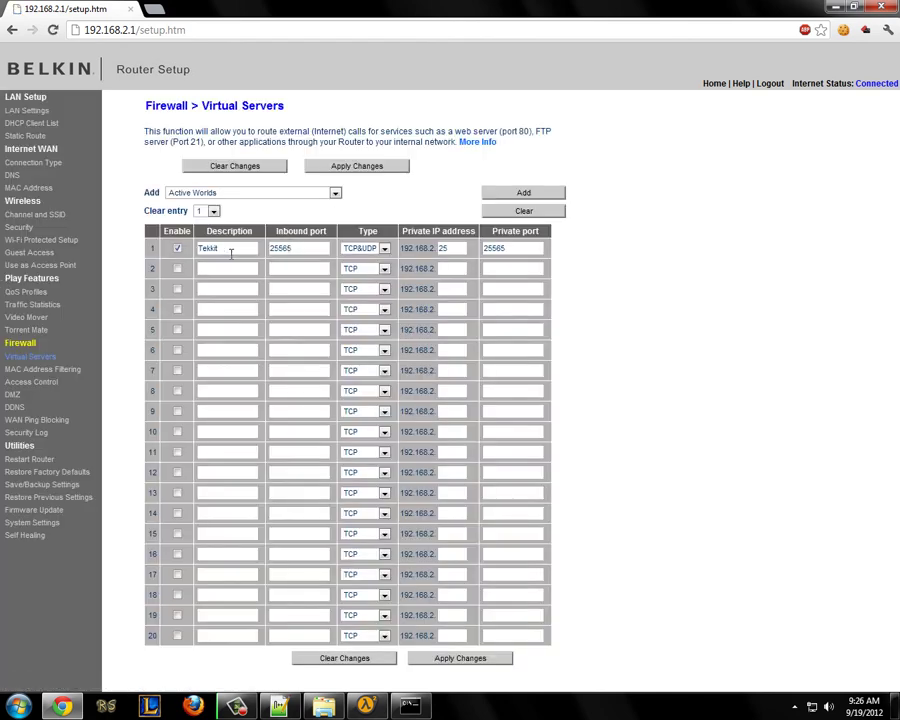
{"action": "left_click", "coordinate": [177, 268]}
{"action": "left_click", "coordinate": [247, 270]}
{"action": "type", "text": "GmodBeta"}
{"action": "left_click_drag", "start_coordinate": [398, 5], "coordinate": [436, 40]}
{"action": "left_click", "coordinate": [270, 267]}
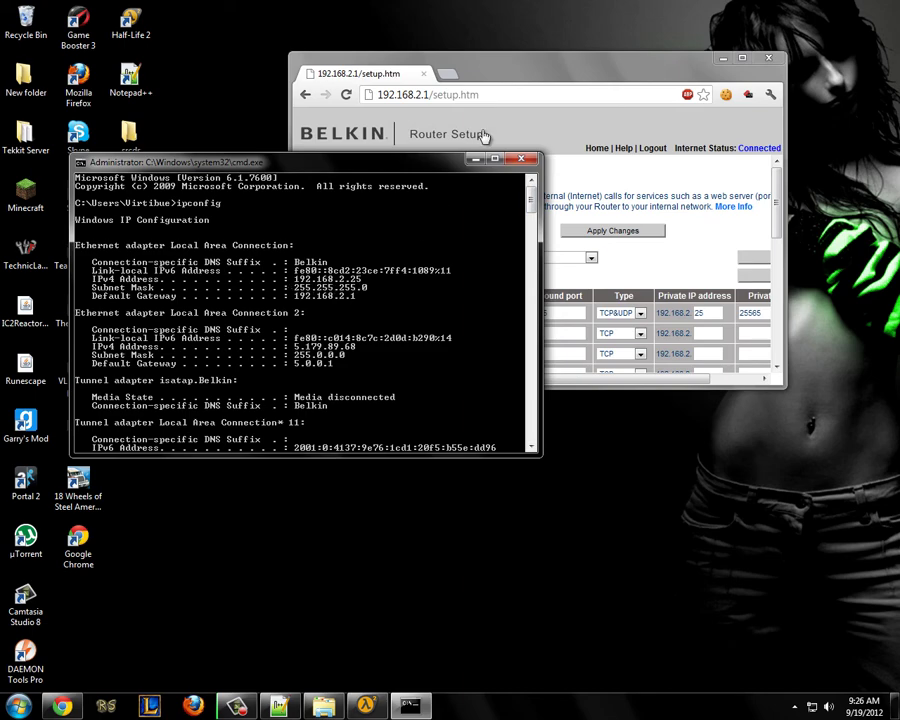
{"action": "double_click", "coordinate": [397, 62]}
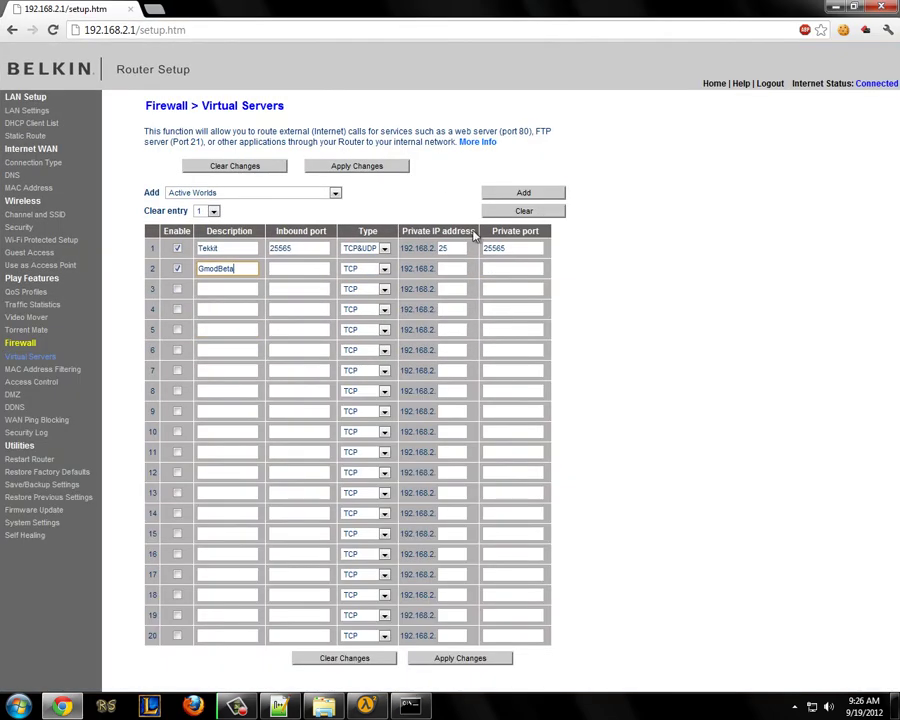
{"action": "left_click_drag", "start_coordinate": [408, 231], "coordinate": [484, 224]}
{"action": "left_click", "coordinate": [457, 267]}
{"action": "type", "text": "25"}
{"action": "left_click", "coordinate": [320, 271]}
{"action": "type", "text": "27015-27016"}
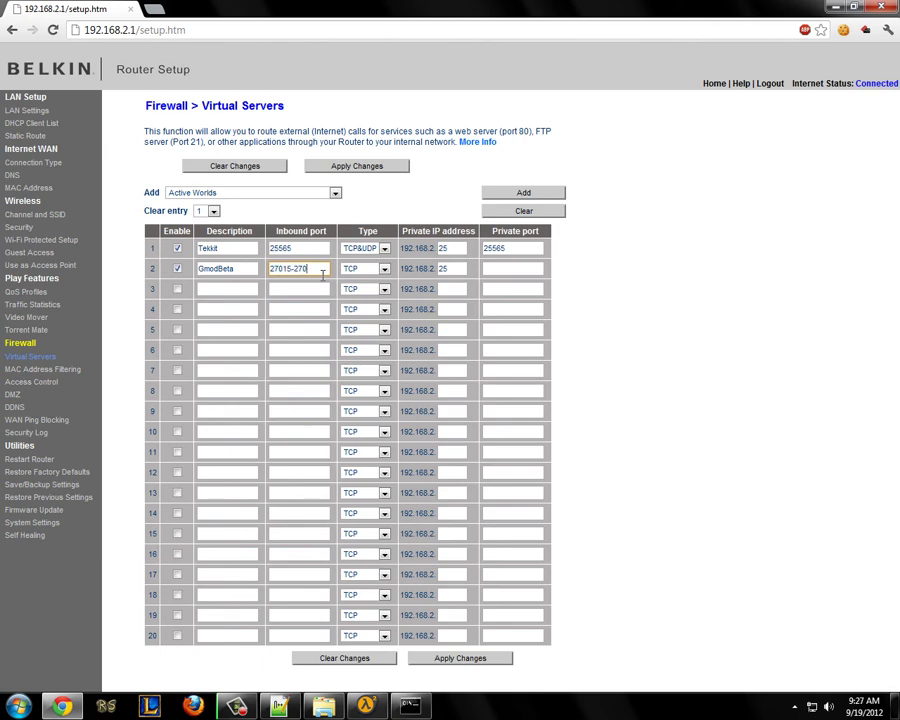
{"action": "left_click", "coordinate": [368, 268]}
{"action": "left_click", "coordinate": [362, 300]}
{"action": "left_click_drag", "start_coordinate": [318, 268], "coordinate": [237, 268]}
{"action": "key", "text": "ctrl+c"}
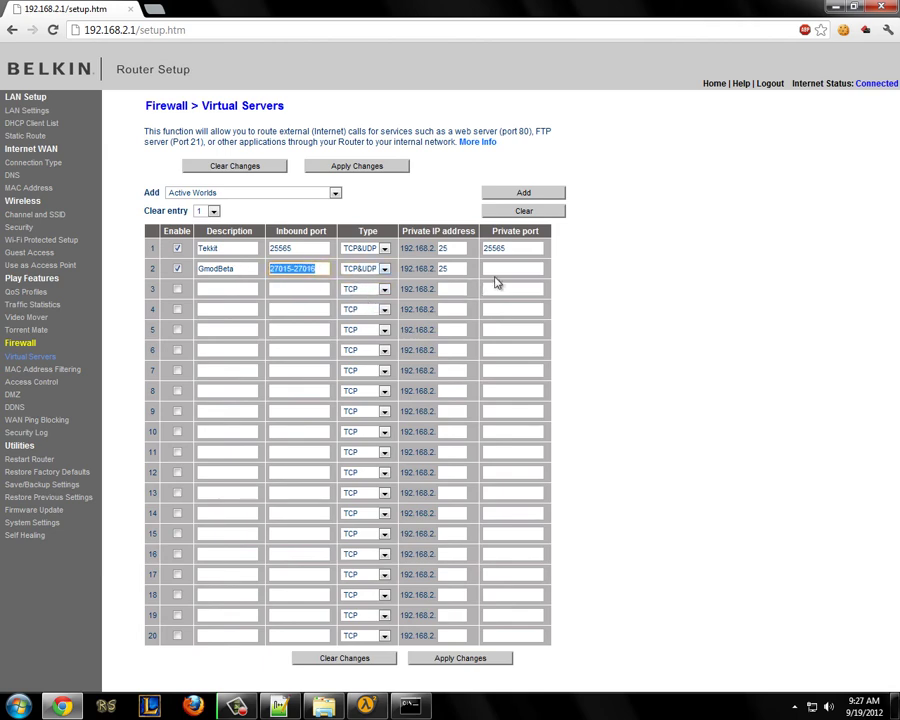
{"action": "left_click", "coordinate": [494, 269]}
{"action": "key", "text": "ctrl+v"}
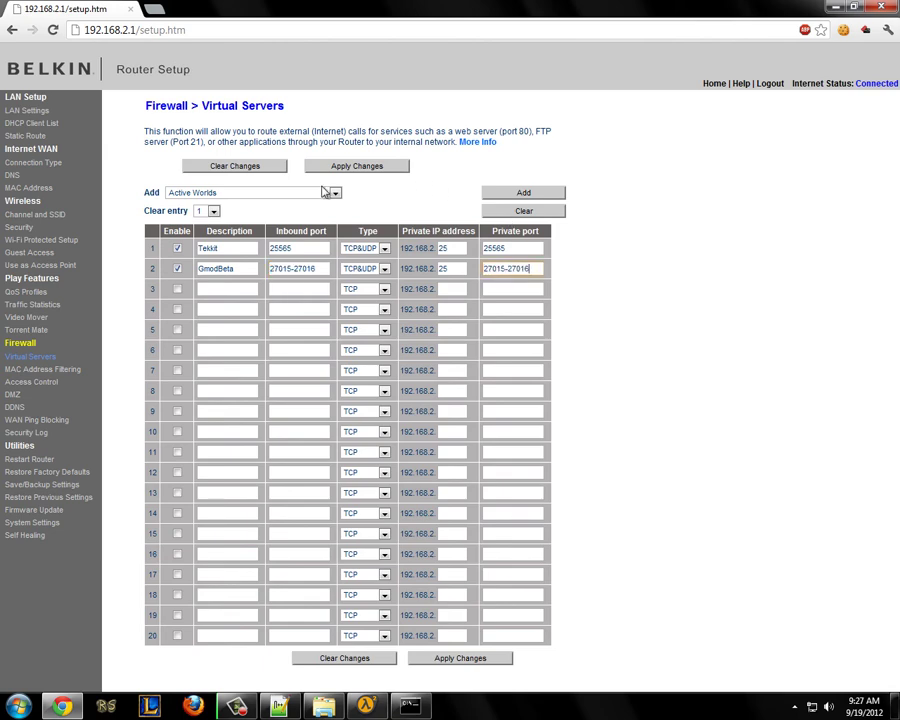
{"action": "left_click", "coordinate": [356, 166]}
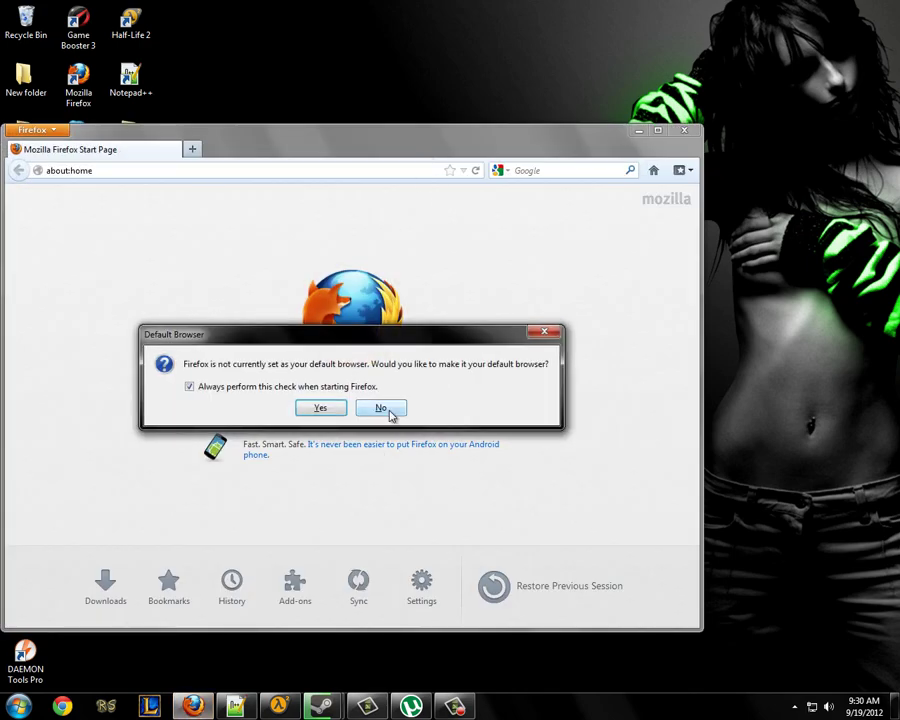
- Decline the default-browser prompt, maximize Firefox, and search Google for 'what is my ip'
{"action": "left_click", "coordinate": [389, 414]}
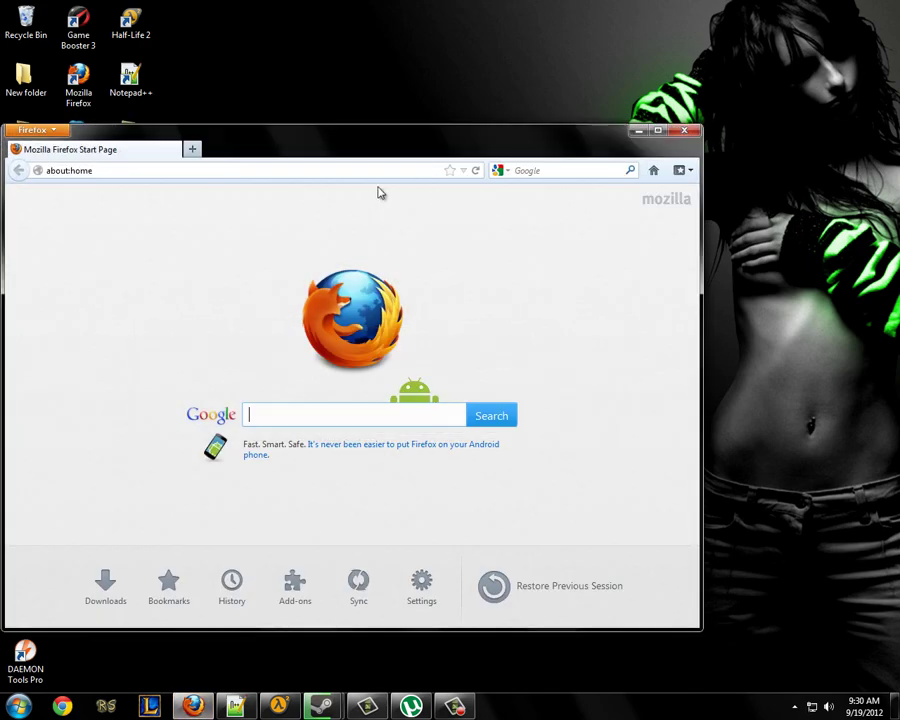
{"action": "left_click_drag", "start_coordinate": [416, 141], "coordinate": [494, 4]}
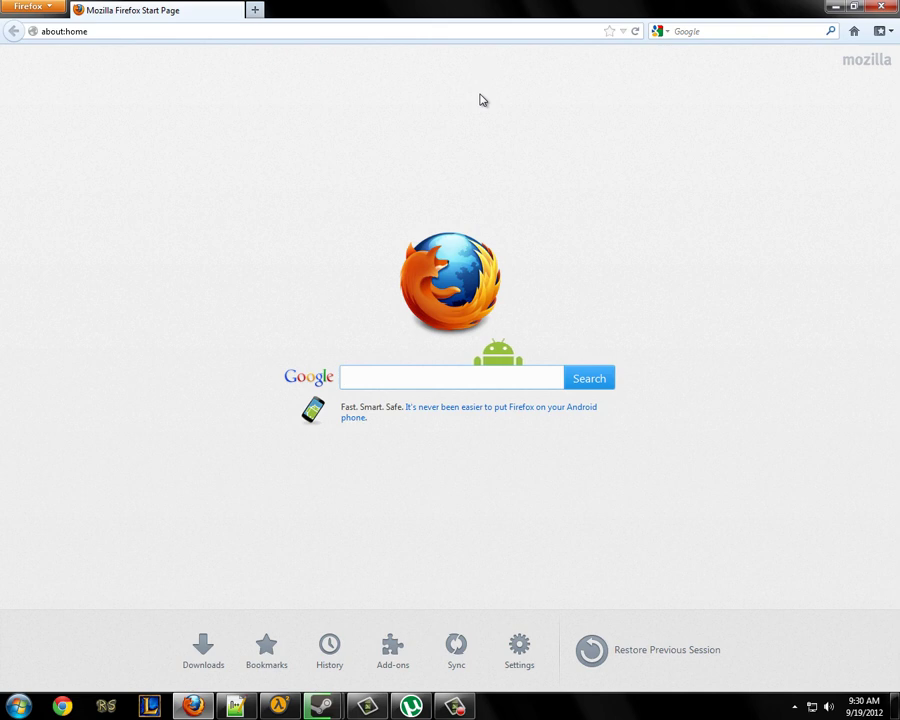
{"action": "left_click", "coordinate": [462, 32]}
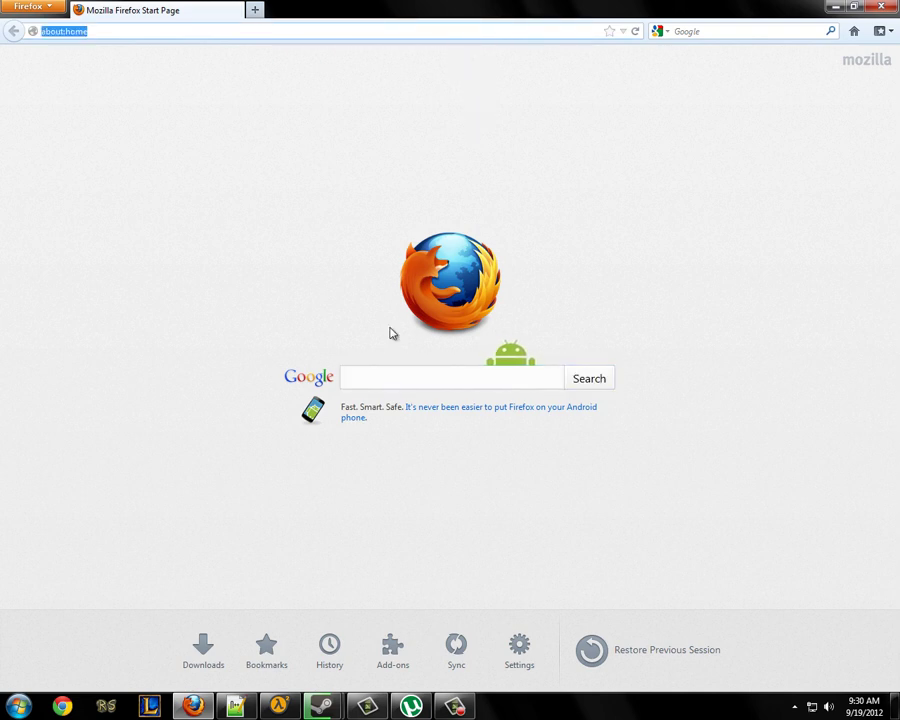
{"action": "left_click", "coordinate": [384, 378]}
{"action": "type", "text": "what is my "}
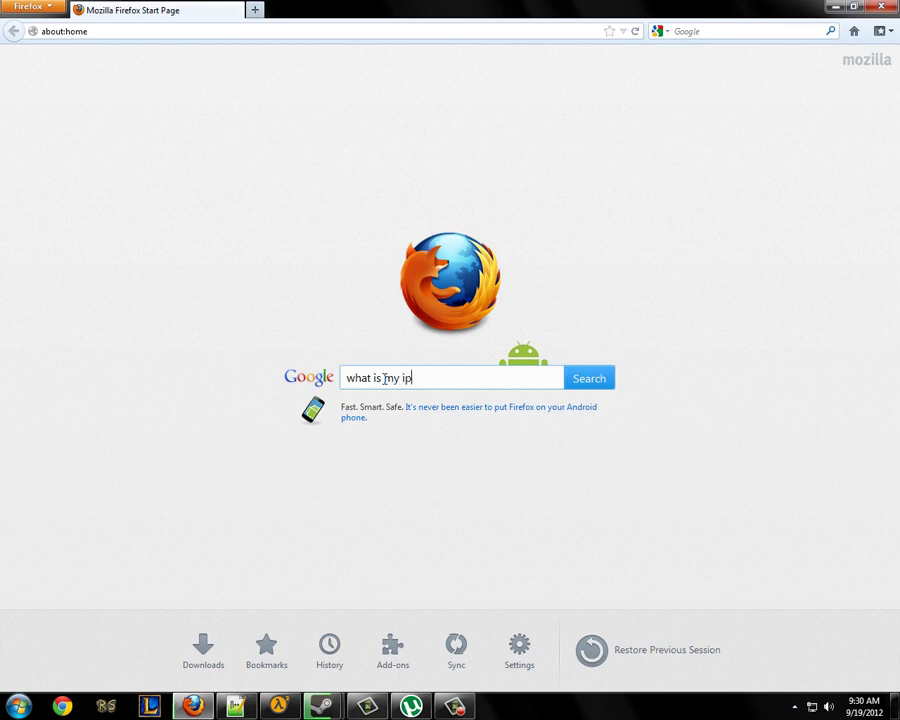
{"action": "type", "text": "ip"}
{"action": "key", "text": "Return"}
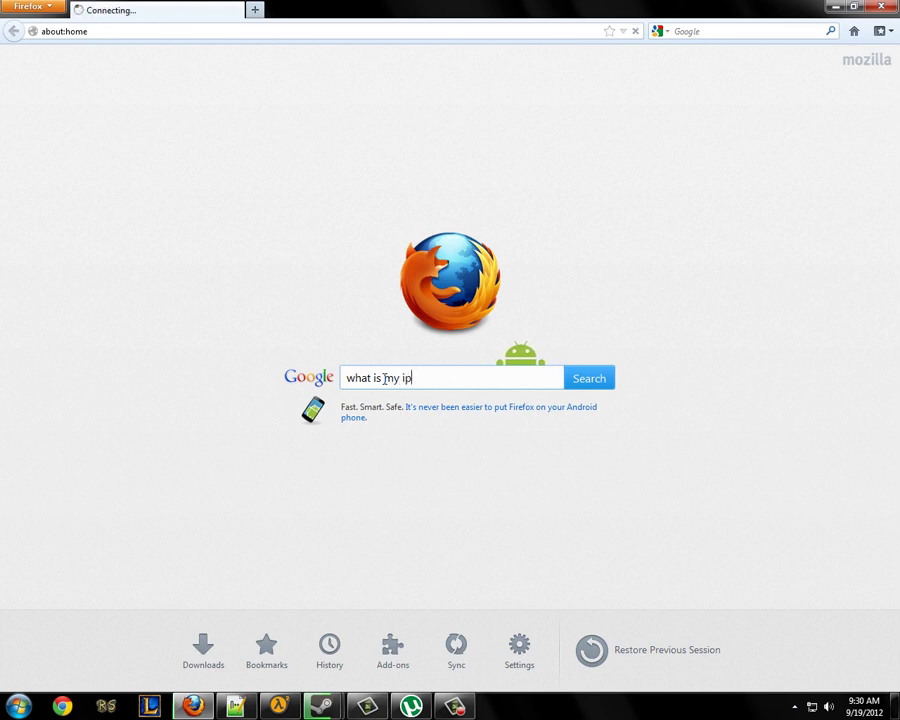
- Stop the downloading torrent in µTorrent, minimize it, and select the displayed public IP address
{"action": "left_click", "coordinate": [411, 706]}
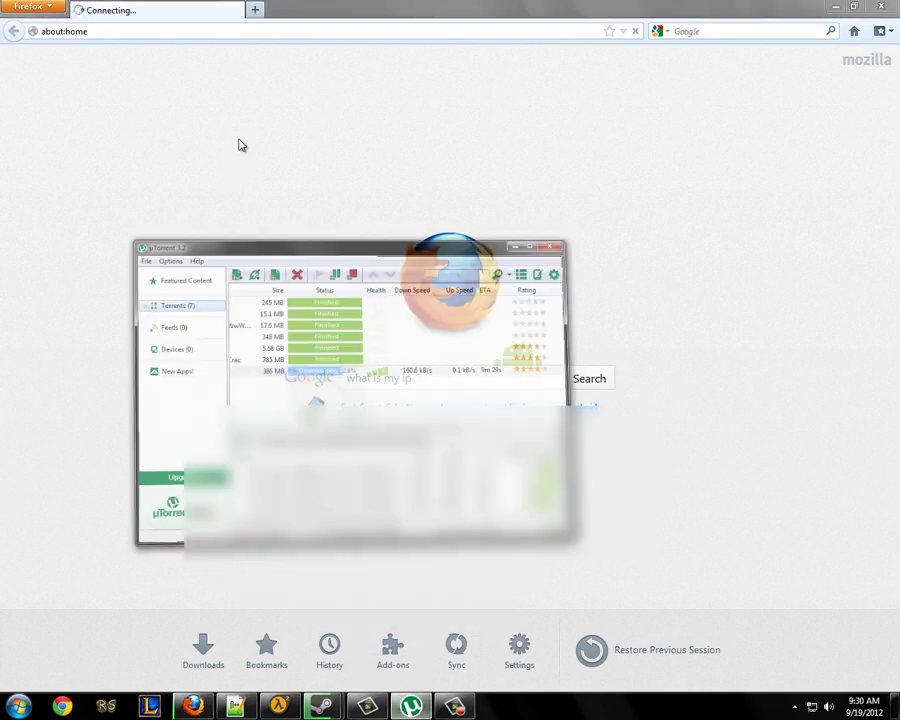
{"action": "left_click_drag", "start_coordinate": [298, 137], "coordinate": [353, 225]}
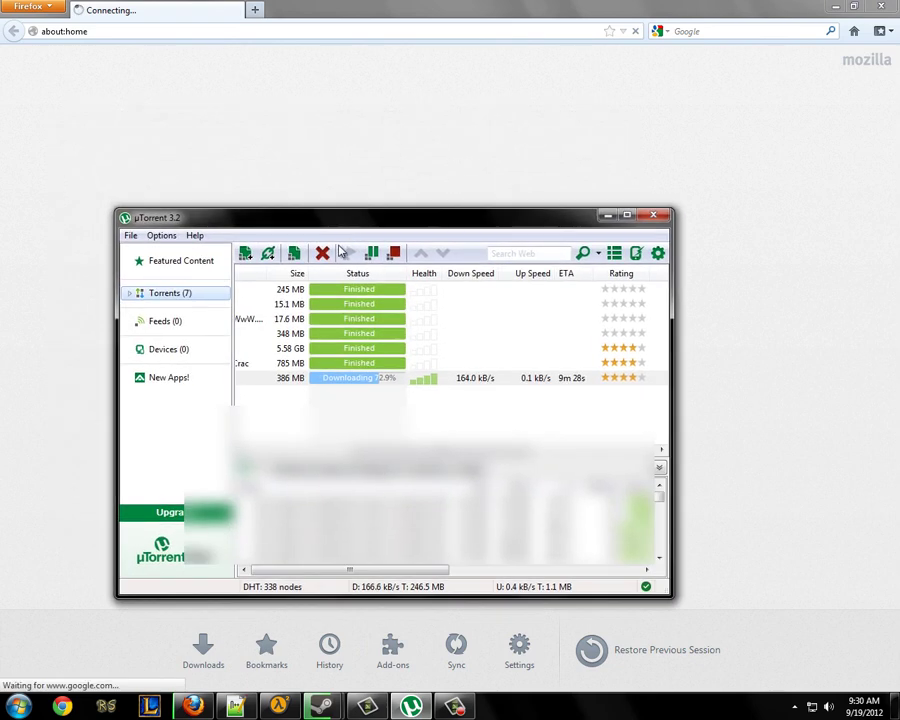
{"action": "left_click", "coordinate": [396, 254]}
{"action": "left_click", "coordinate": [609, 216]}
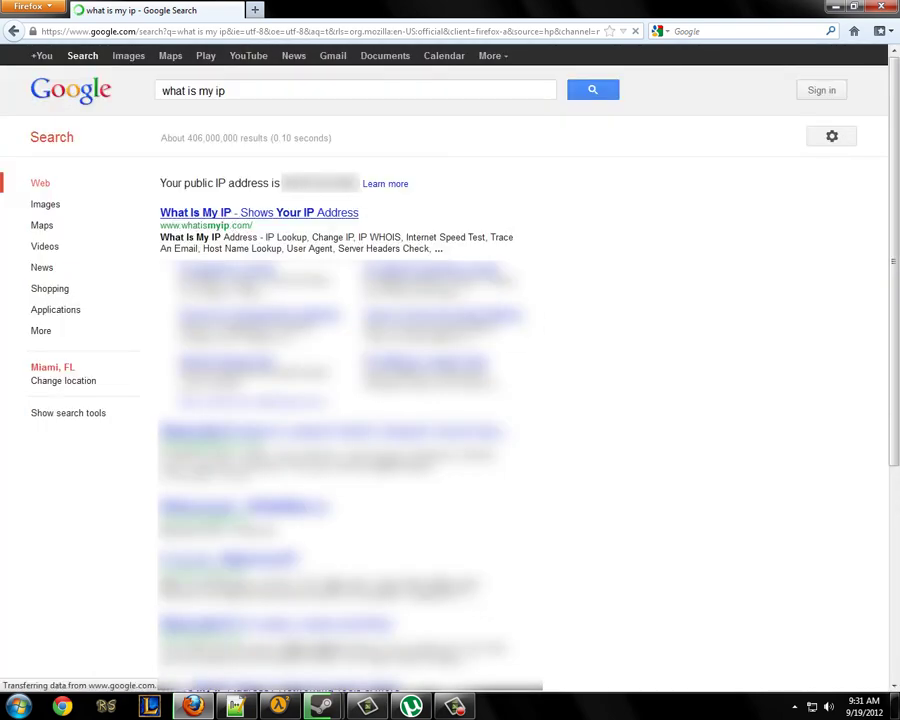
{"action": "double_click", "coordinate": [318, 183]}
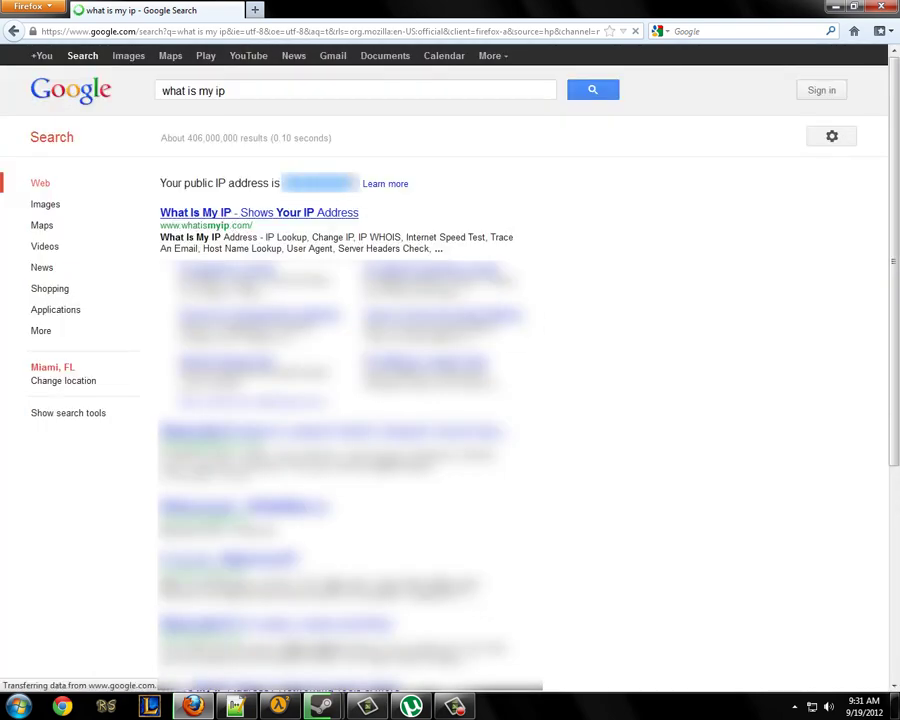